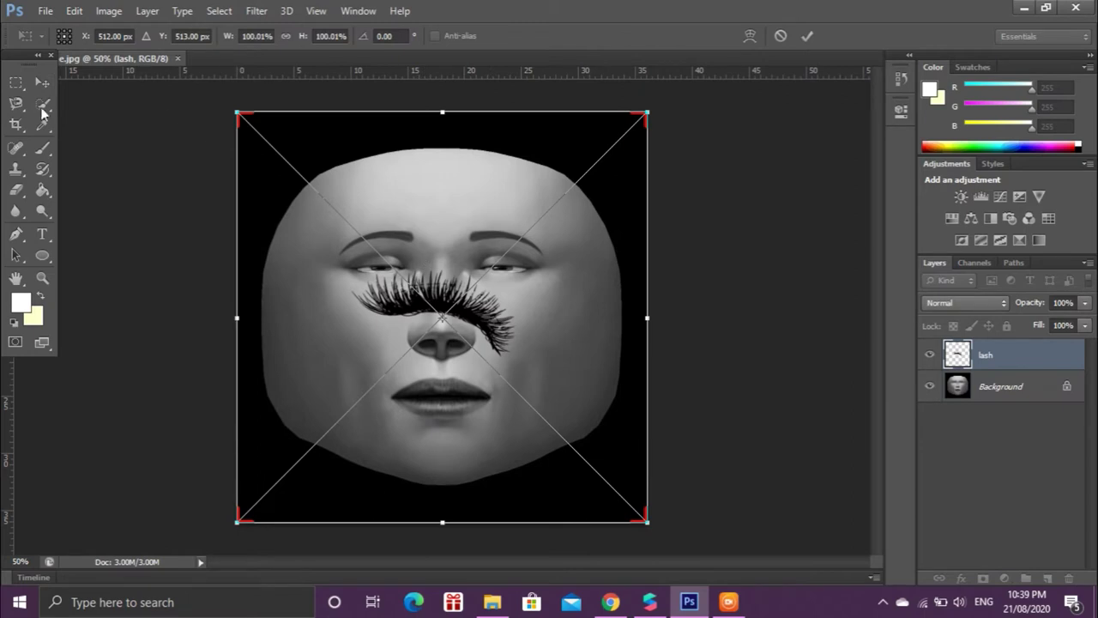
# - Place the lash image on the face and move it down across the nose toward the cheek
pyautogui.press('Return')
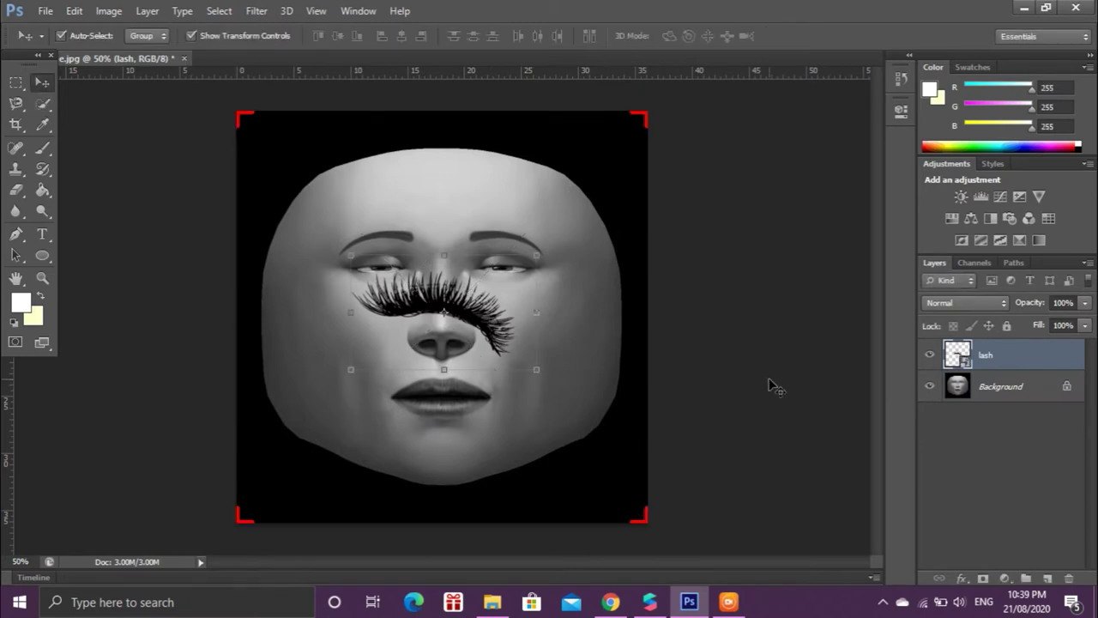
pyautogui.keyDown('alt'); pyautogui.scroll(2, 454, 302); pyautogui.keyUp('alt')
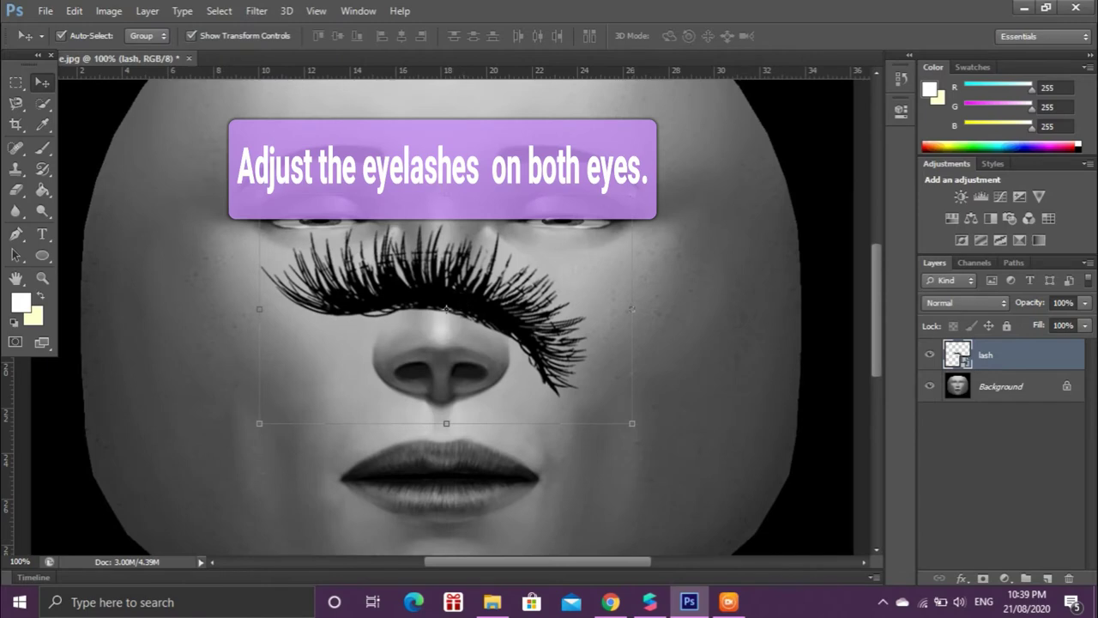
pyautogui.moveTo(631, 193); pyautogui.dragTo(506, 258)
pyautogui.hotkey('ctrl', '-')
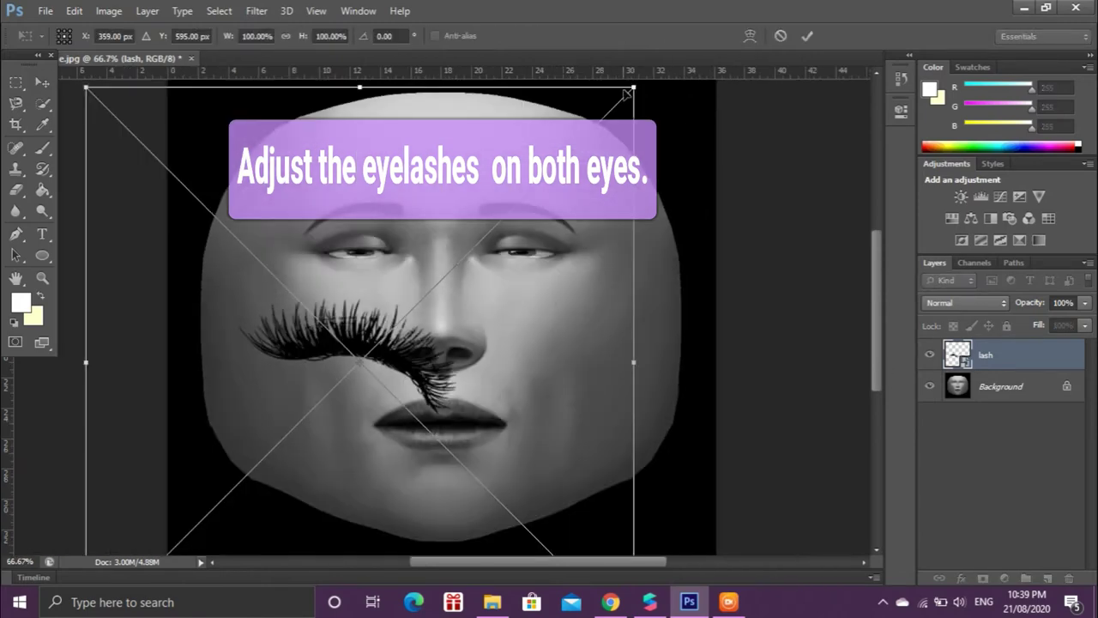
# - Shrink the lash to about 40% width and 48% height, rotate it about -31°, and move it just below one eye
pyautogui.moveTo(633, 88); pyautogui.dragTo(303, 373)
pyautogui.moveTo(221, 498); pyautogui.dragTo(388, 289)
pyautogui.moveTo(493, 369); pyautogui.dragTo(511, 290)
pyautogui.moveTo(391, 303); pyautogui.dragTo(381, 285)
pyautogui.hotkey('ctrl', '+')
pyautogui.hotkey('ctrl', '+')
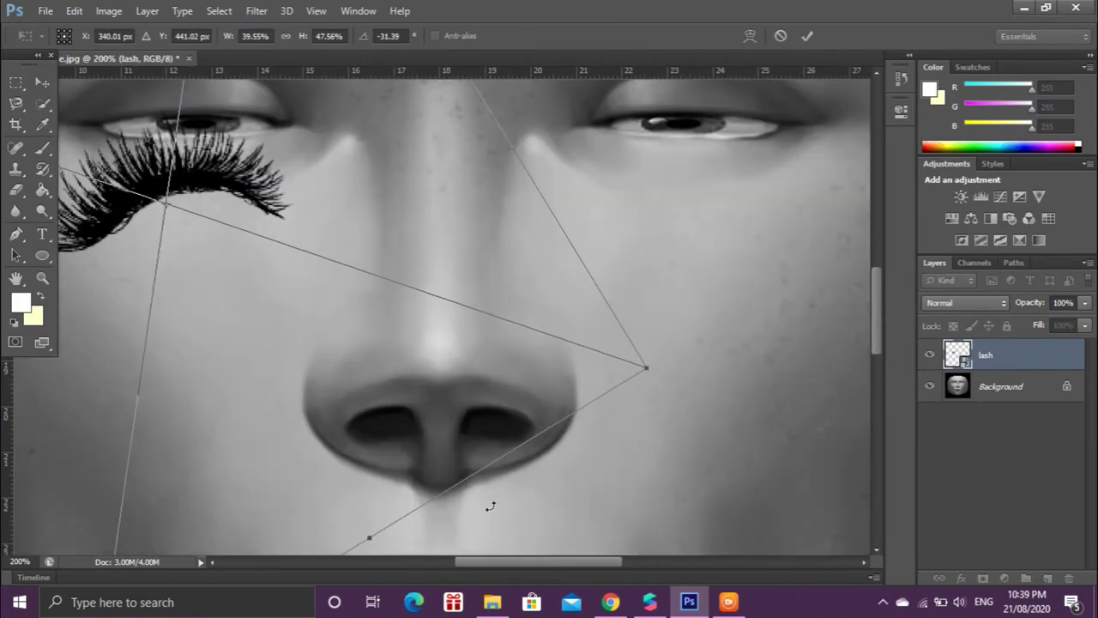
# - Move the lash up onto the eye below the fully visible eyebrow and widen it to about 46%
pyautogui.moveTo(514, 562); pyautogui.dragTo(496, 562)
pyautogui.scroll(4, 455, 458)
pyautogui.moveTo(264, 333); pyautogui.dragTo(312, 274)
pyautogui.moveTo(581, 116); pyautogui.dragTo(701, 140)
pyautogui.moveTo(386, 257); pyautogui.dragTo(326, 260)
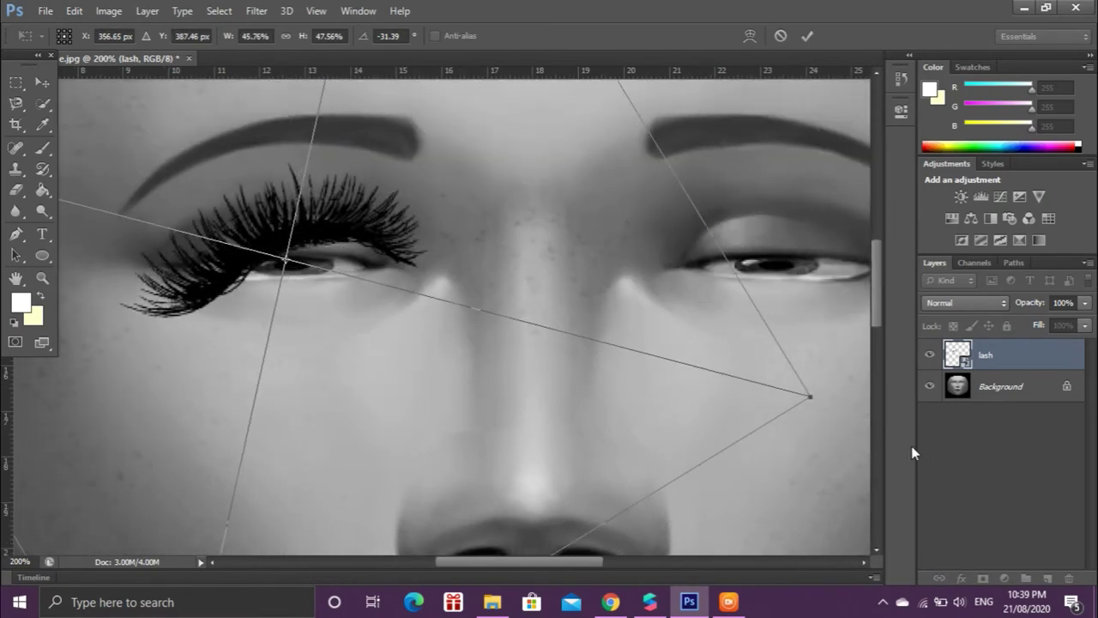
# - Rotate the lash nearly level, widen it across the upper eyelid, align it with the eye, and apply the transform
pyautogui.moveTo(822, 402); pyautogui.dragTo(758, 549)
pyautogui.moveTo(283, 225); pyautogui.dragTo(270, 206)
pyautogui.moveTo(748, 500); pyautogui.dragTo(728, 533)
pyautogui.moveTo(643, 173); pyautogui.dragTo(721, 158)
pyautogui.moveTo(315, 205); pyautogui.dragTo(310, 233)
pyautogui.scroll(1, 535, 341)
pyautogui.press('Return')
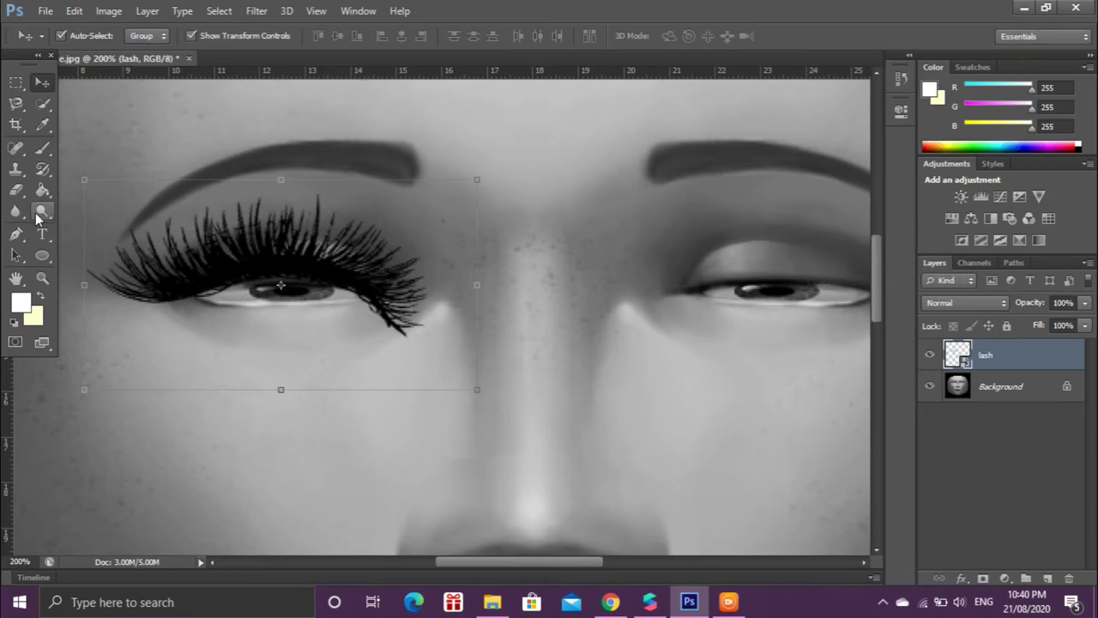
# - Rasterize the lash layer for erasing and set the Eraser size to 52 px
pyautogui.press('e')
pyautogui.click(334, 257)
pyautogui.press('Return')
pyautogui.click(82, 36)
pyautogui.moveTo(25, 89); pyautogui.dragTo(64, 88)
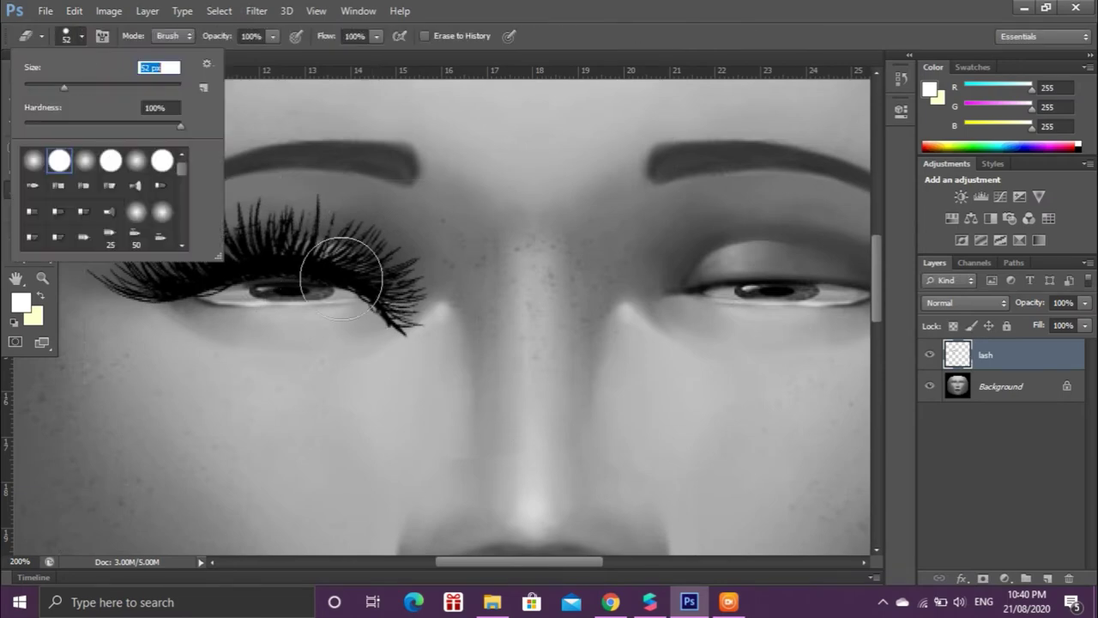
# - Erase the lash tips hanging over the inner corner of the eye
pyautogui.click(96, 161)
pyautogui.moveTo(358, 355); pyautogui.dragTo(382, 327)
pyautogui.press('v')
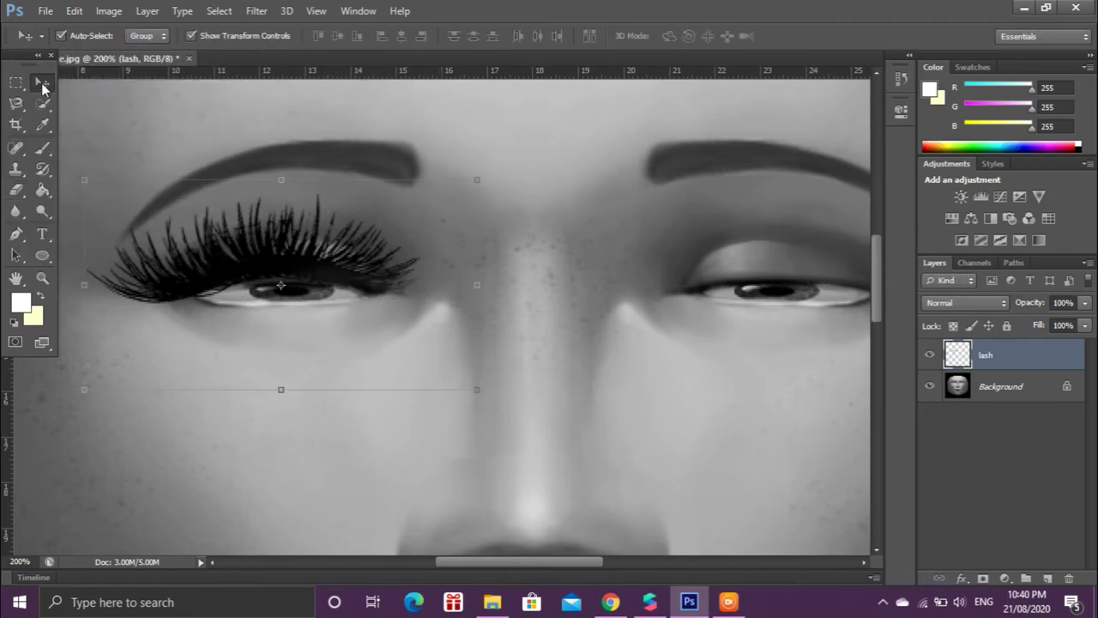
# - Scale the lash to about 82% width and 70% height, rotate it about 2°, and fit it to the eyelid
pyautogui.hotkey('ctrl', '-')
pyautogui.hotkey('ctrl', '+')
pyautogui.moveTo(471, 167); pyautogui.dragTo(417, 218)
pyautogui.moveTo(296, 272); pyautogui.dragTo(324, 243)
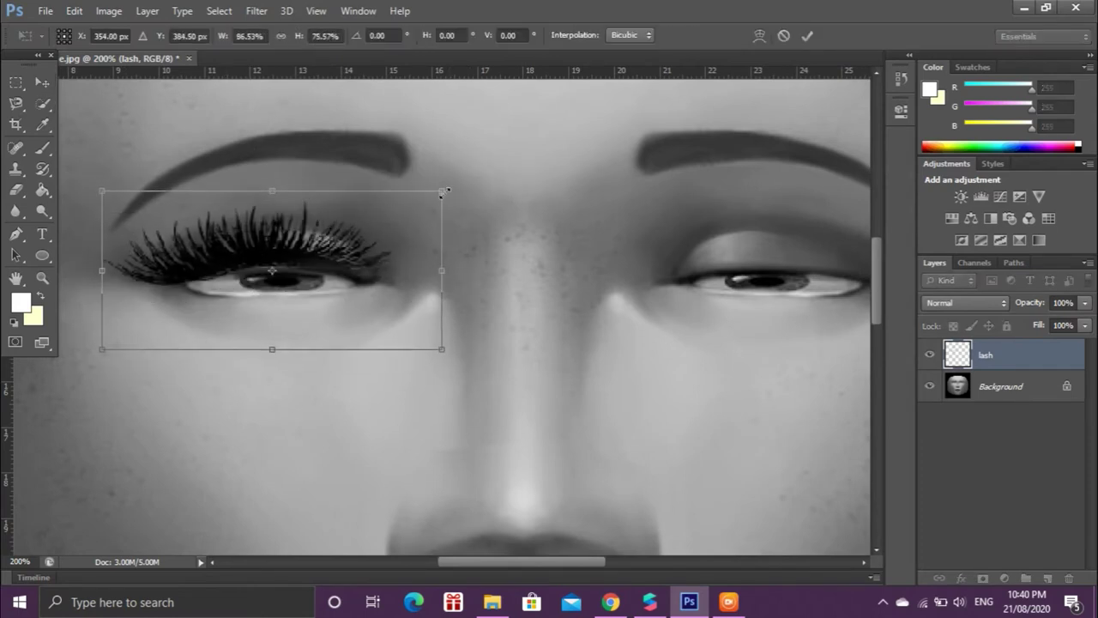
pyautogui.moveTo(449, 186); pyautogui.dragTo(456, 201)
pyautogui.moveTo(289, 236); pyautogui.dragTo(279, 243)
pyautogui.moveTo(98, 183); pyautogui.dragTo(117, 198)
pyautogui.moveTo(194, 254); pyautogui.dragTo(193, 246)
pyautogui.moveTo(435, 365); pyautogui.dragTo(438, 355)
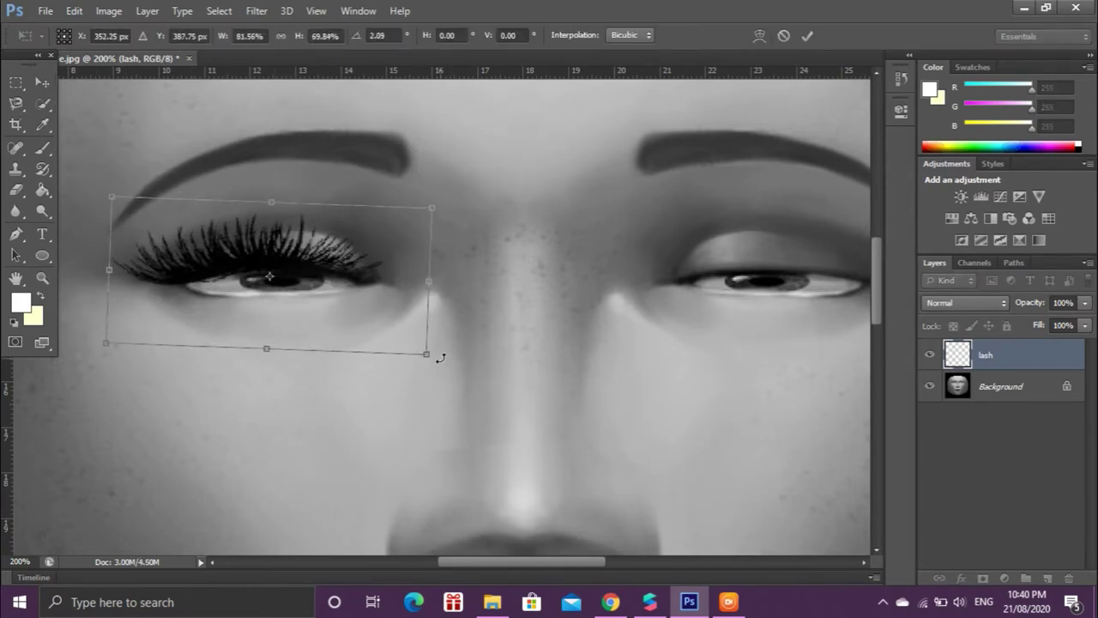
pyautogui.press('Return')
# - Fine-tune the lash on the eyelid by transforming it to about 99.5% width and apply the change
pyautogui.rightClick(353, 237)
pyautogui.click(269, 245)
pyautogui.moveTo(429, 274)
pyautogui.mouseDown()
pyautogui.moveTo(441, 272)
pyautogui.moveTo(427, 272)
pyautogui.mouseUp()
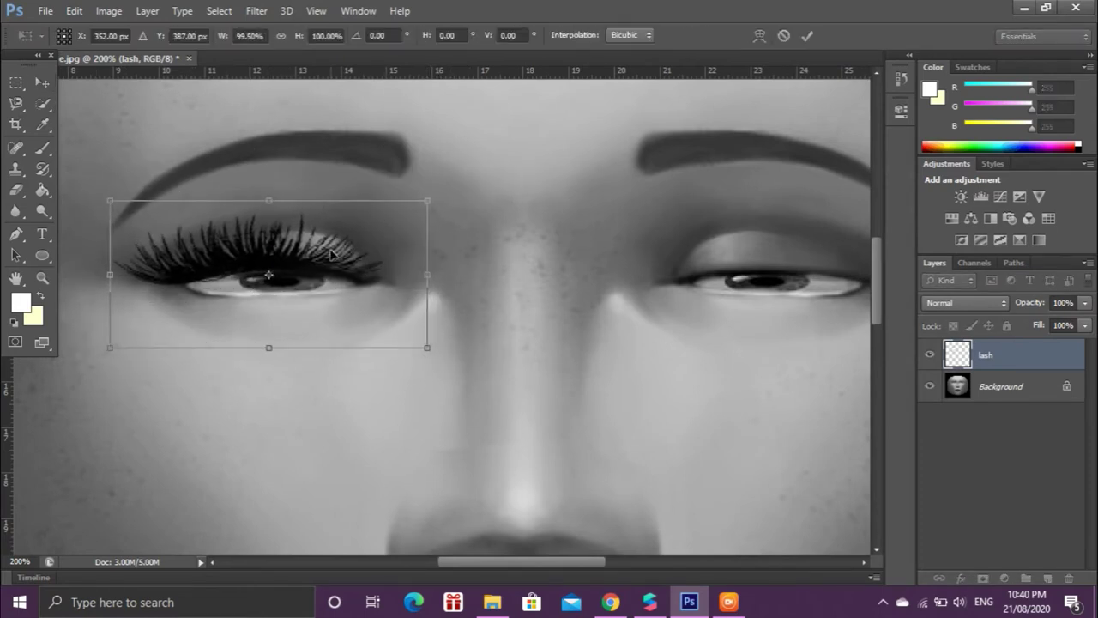
pyautogui.rightClick(330, 249)
pyautogui.click(287, 293)
pyautogui.press('Return')
# - Duplicate the lash layer as lash copy and move the copy down beside the nose bridge
pyautogui.rightClick(1008, 352)
pyautogui.click(716, 125)
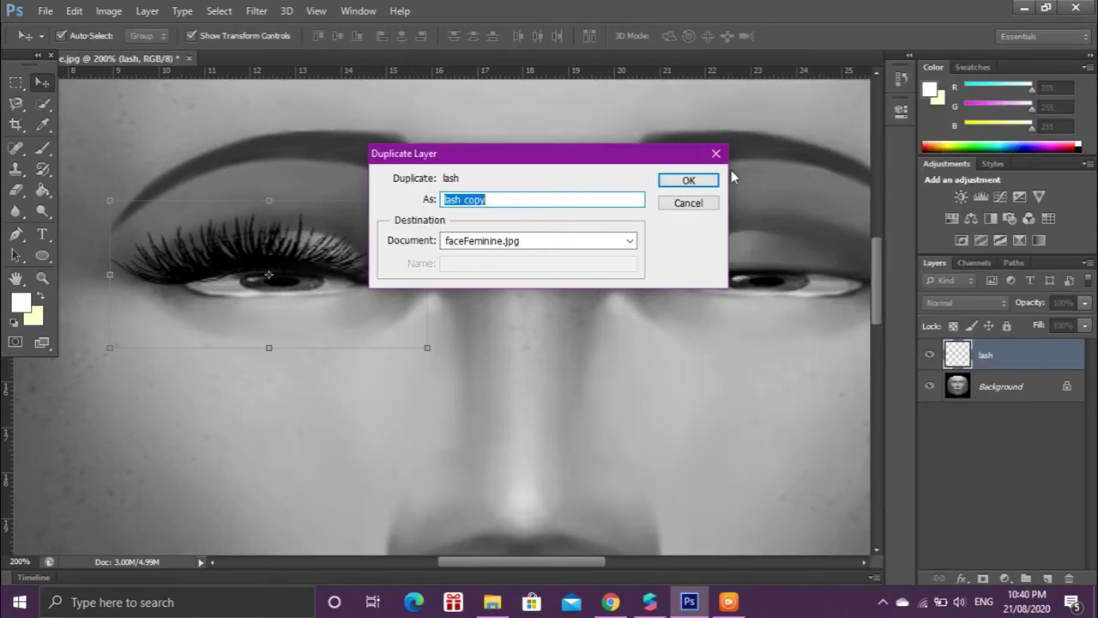
pyautogui.click(691, 179)
pyautogui.moveTo(275, 260); pyautogui.dragTo(406, 341)
# - Flip the lash copy horizontally so it mirrors the first lash
pyautogui.hotkey('ctrl', 't')
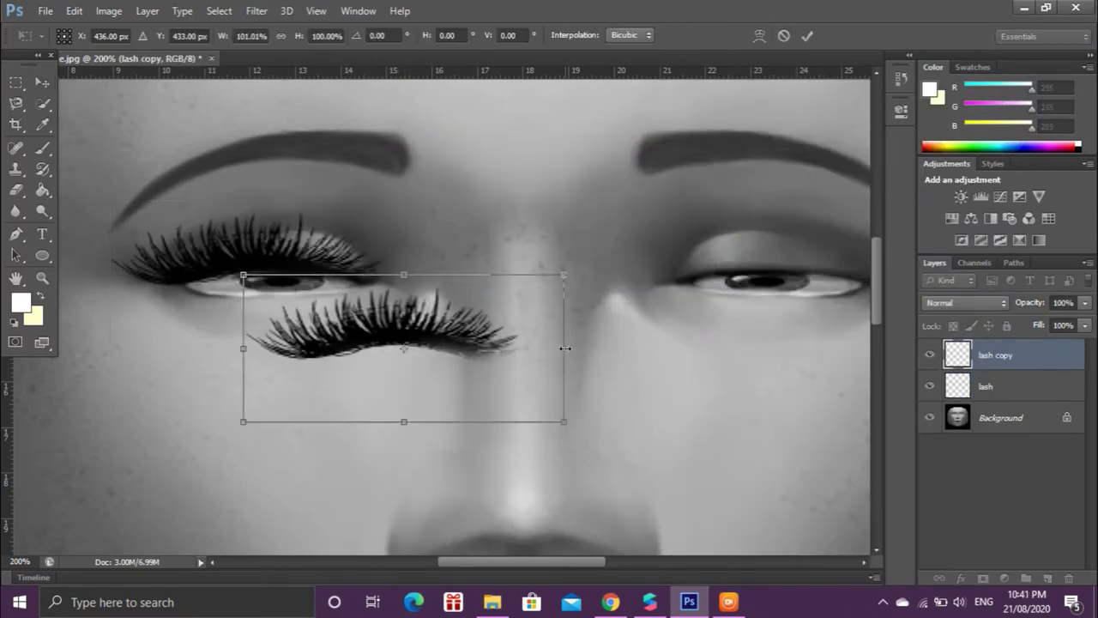
pyautogui.rightClick(545, 346)
pyautogui.click(568, 326)
pyautogui.hotkey('ctrl', 'z')
pyautogui.rightClick(444, 362)
pyautogui.click(496, 329)
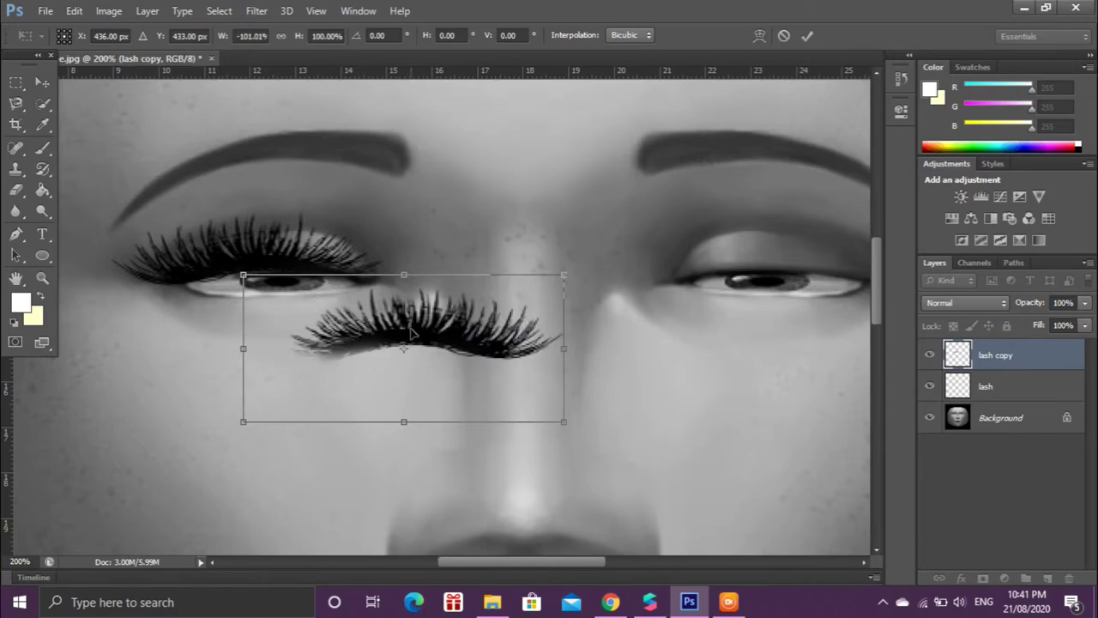
# - Move the mirrored lash copy onto the other eye's upper lid at about X 668 px, Y 387 px and apply the transform
pyautogui.moveTo(411, 335); pyautogui.dragTo(716, 270)
pyautogui.hscroll(5, 470, 302)
pyautogui.moveTo(469, 300); pyautogui.dragTo(543, 292)
pyautogui.hotkey('ctrl', '-')
pyautogui.moveTo(540, 562); pyautogui.dragTo(501, 560)
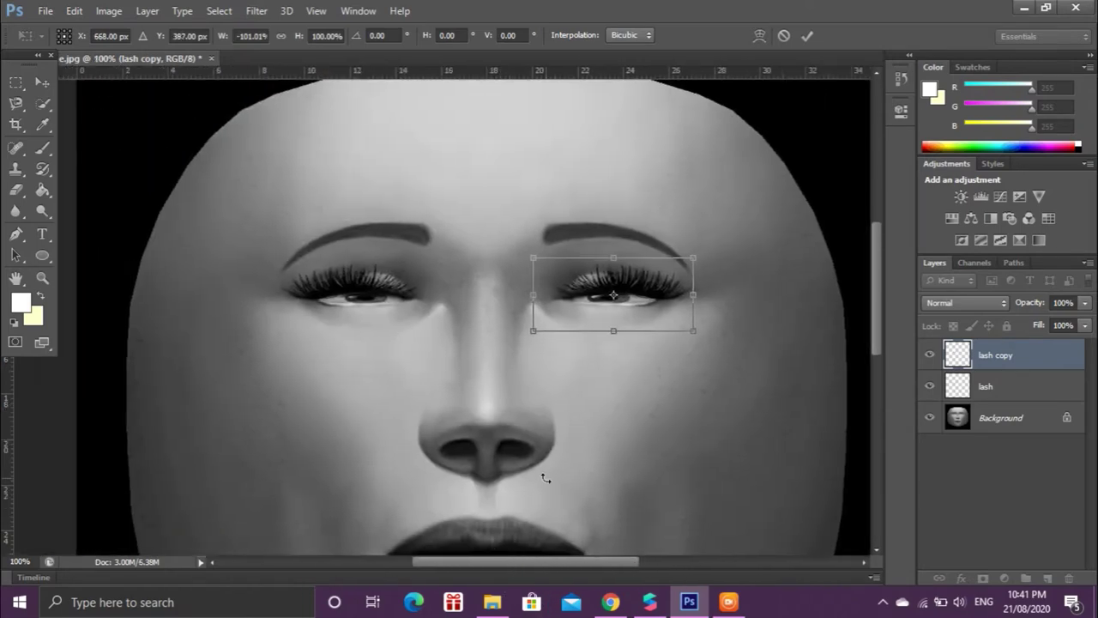
pyautogui.hotkey('ctrl', '-')
pyautogui.press('Return')
# - Hide the Background layer, leaving only the two lash layers visible
pyautogui.scroll(-2, 801, 449)
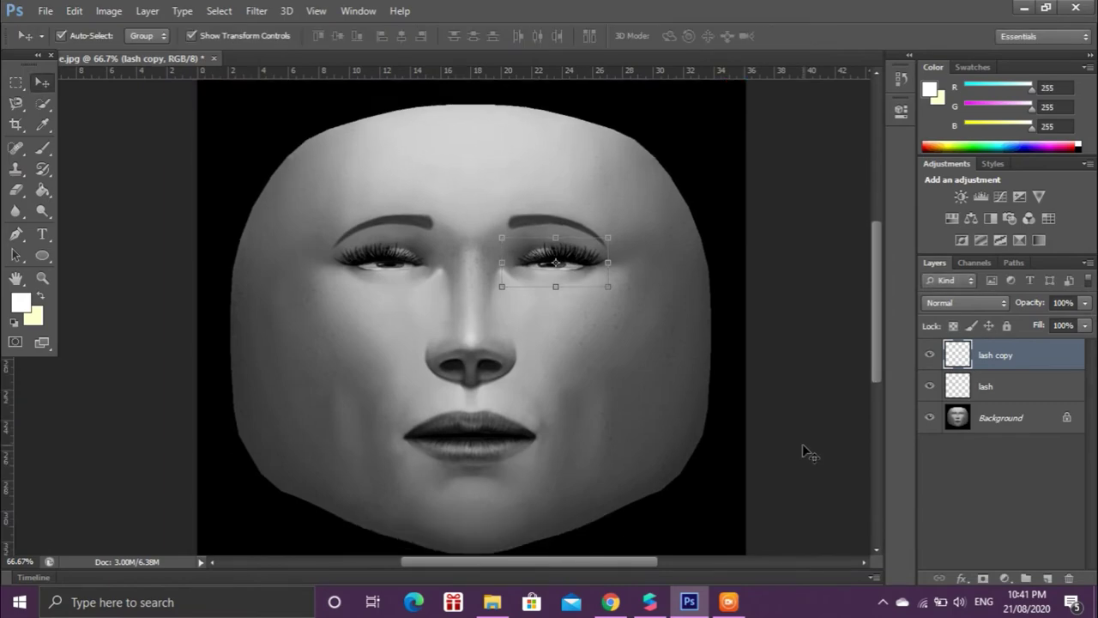
pyautogui.scroll(1, 801, 450)
pyautogui.click(930, 417)
pyautogui.click(806, 394)
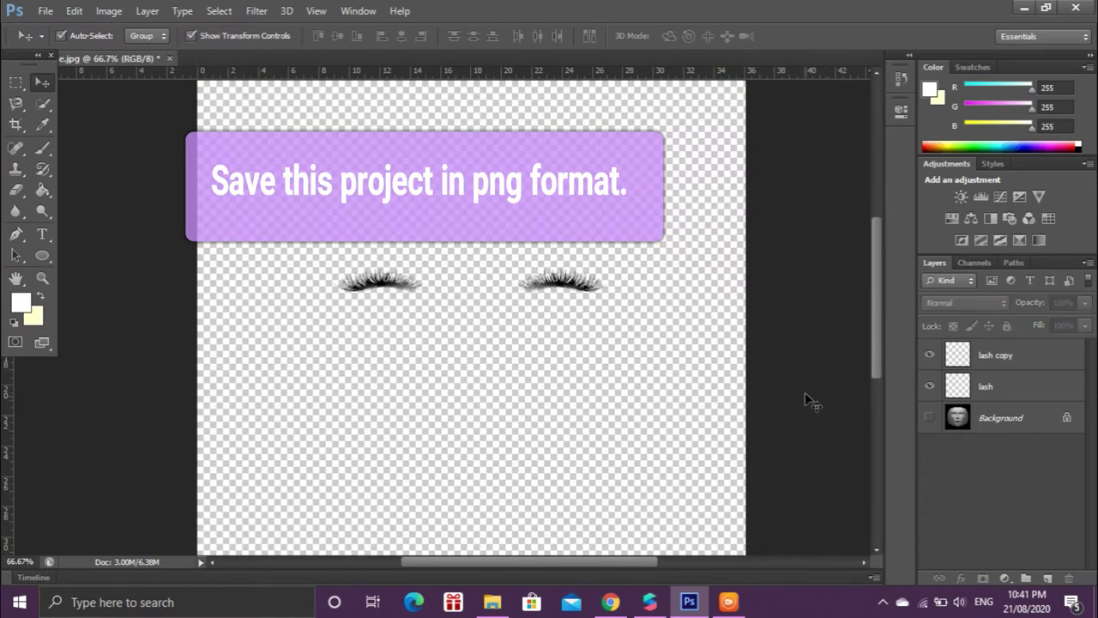
# - Start saving the document under a new name and enter eyelashes1.png as the file name
pyautogui.click(45, 10)
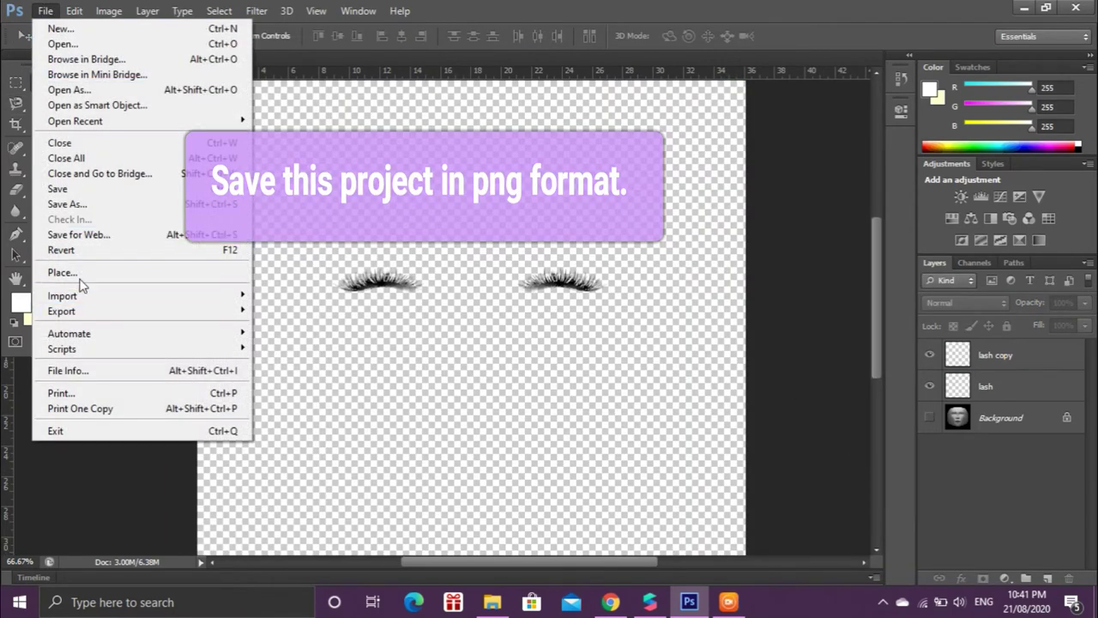
pyautogui.click(74, 206)
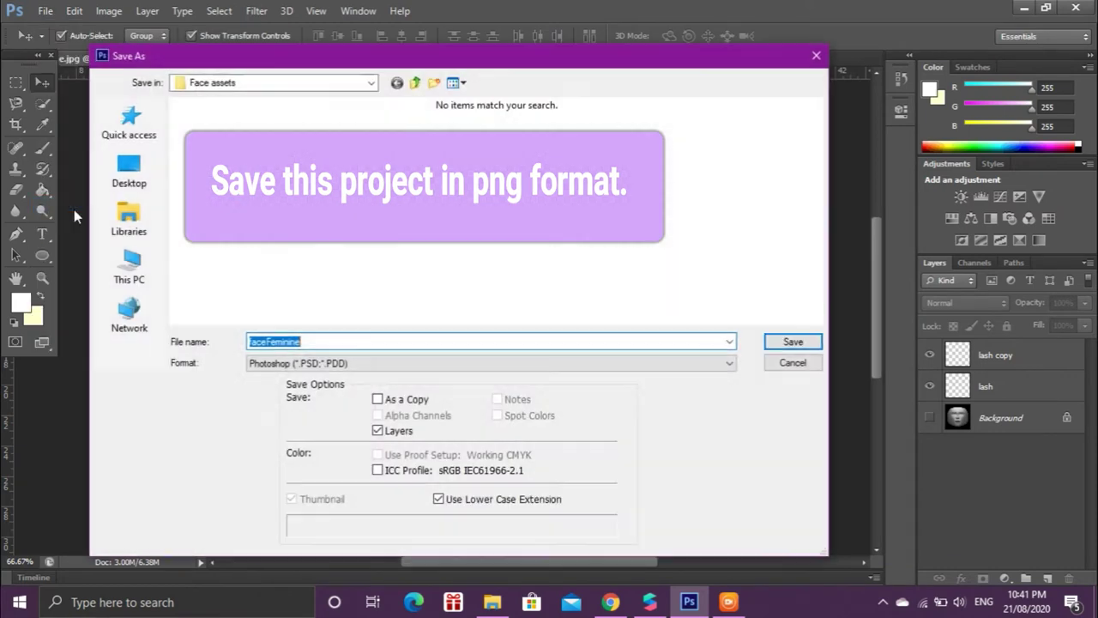
pyautogui.press('BackSpace')
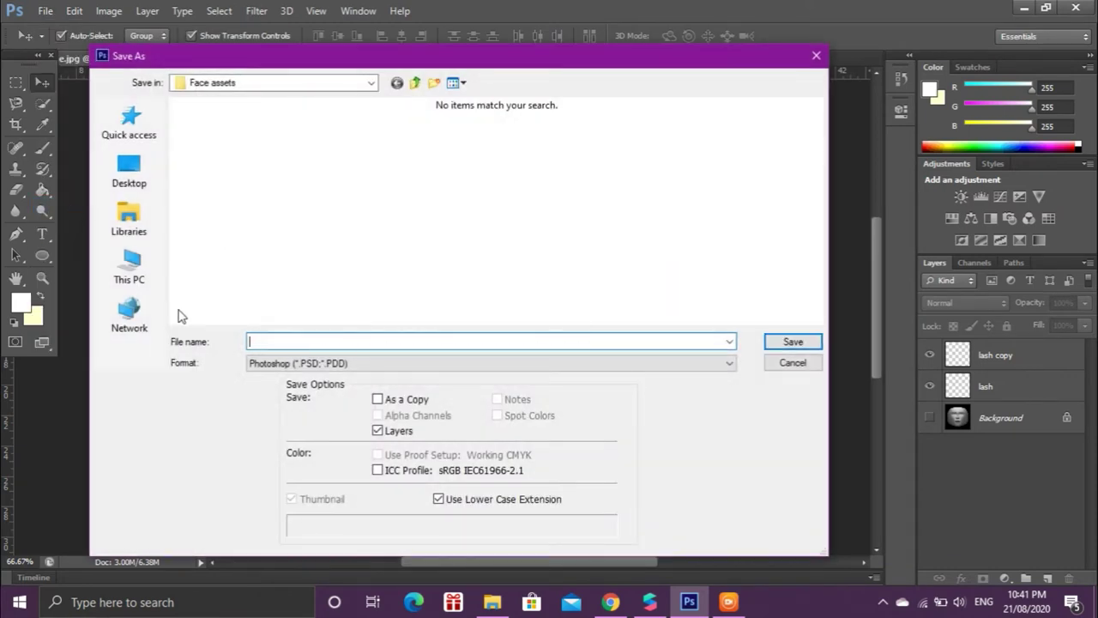
pyautogui.write('eye')
pyautogui.press('Down')
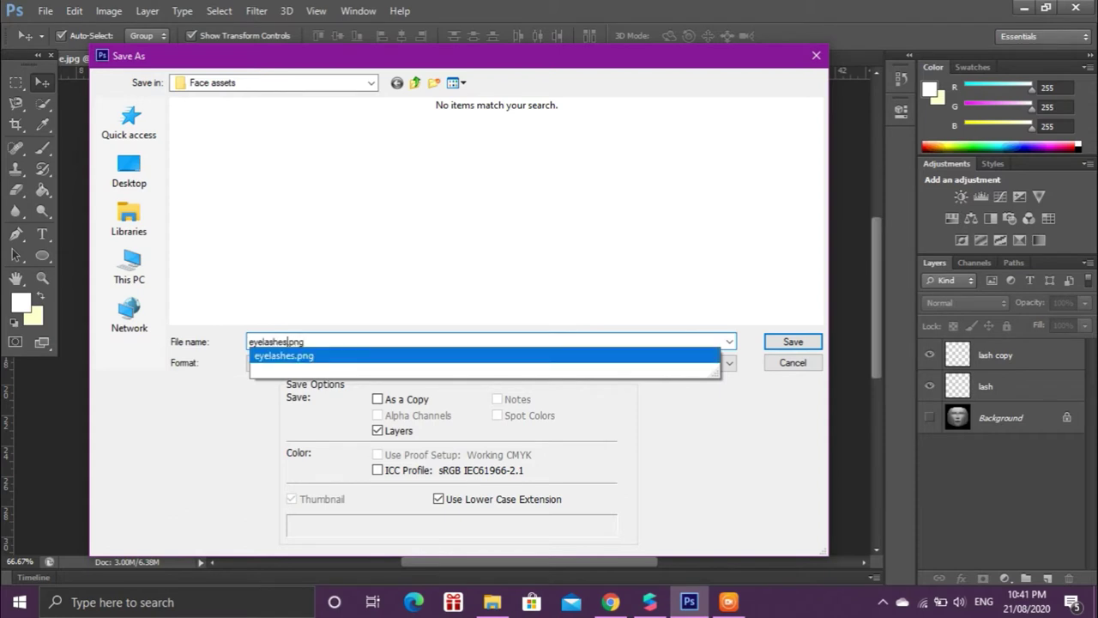
pyautogui.write('1')
# - Save the file in PNG format to the Desktop with Smallest / Slow compression and no interlacing
pyautogui.click(422, 367)
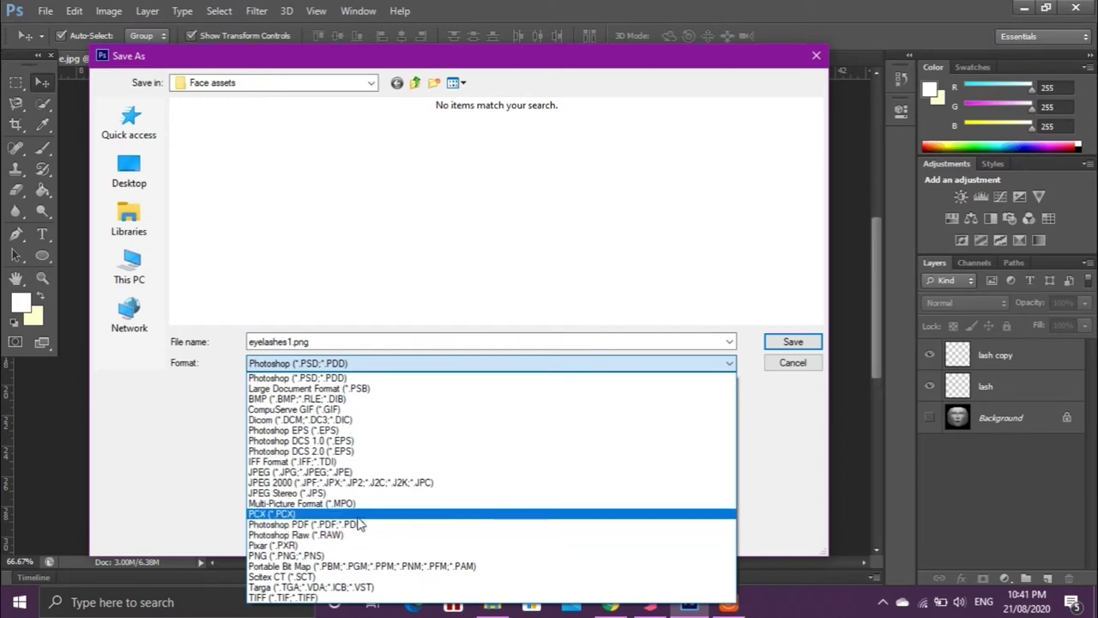
pyautogui.click(360, 555)
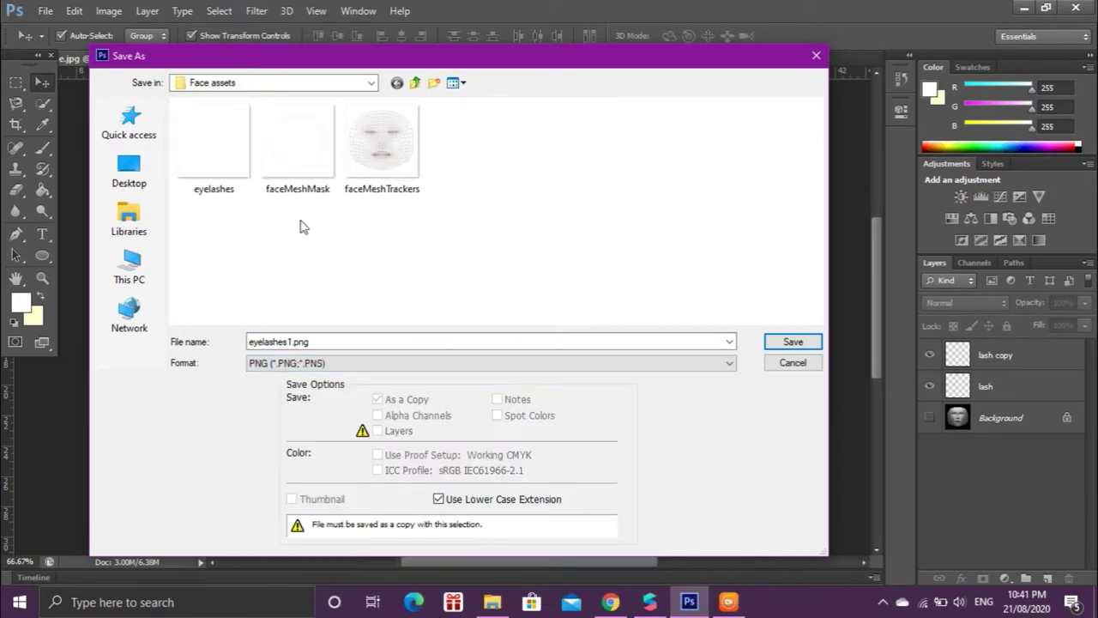
pyautogui.click(129, 170)
pyautogui.click(788, 346)
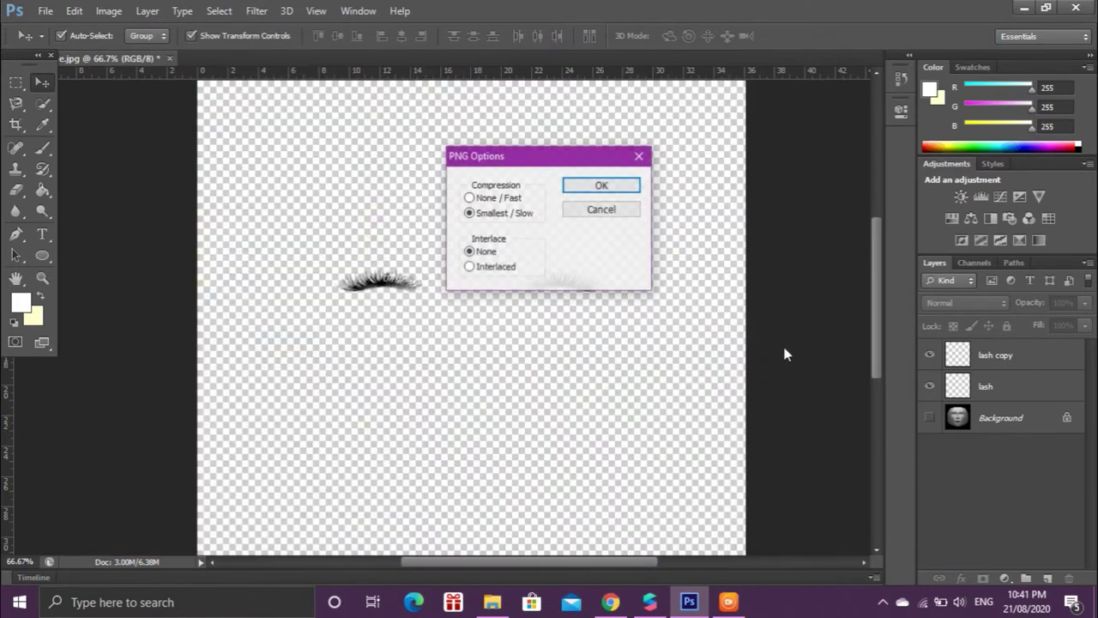
pyautogui.click(594, 186)
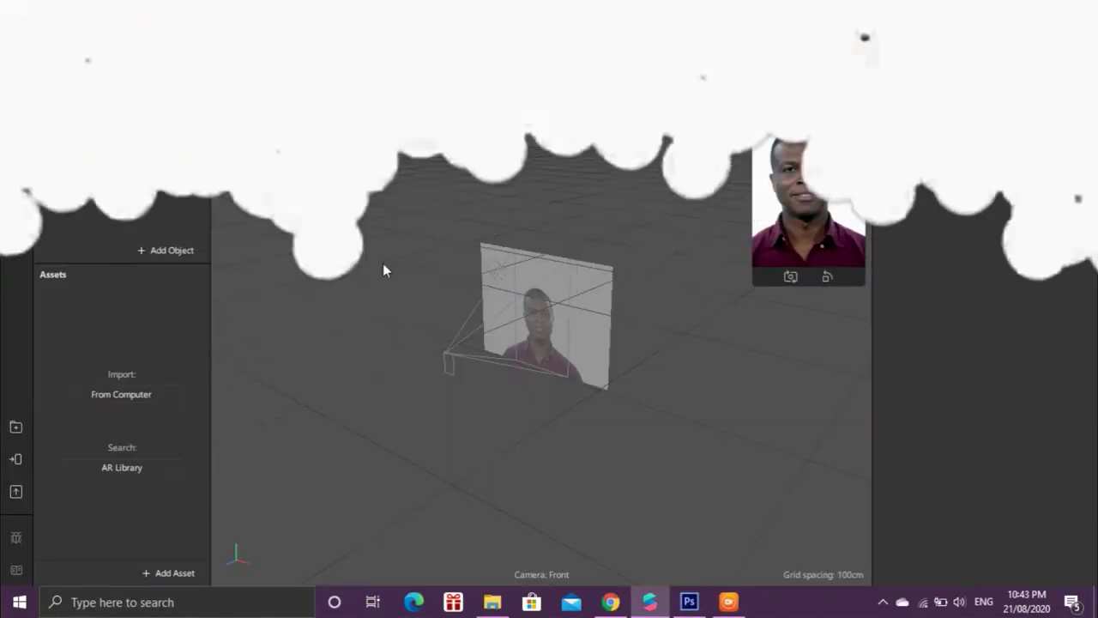
# - Switch to Spark AR Studio and import the eyelashes1 image from the Desktop as an asset
pyautogui.click(159, 572)
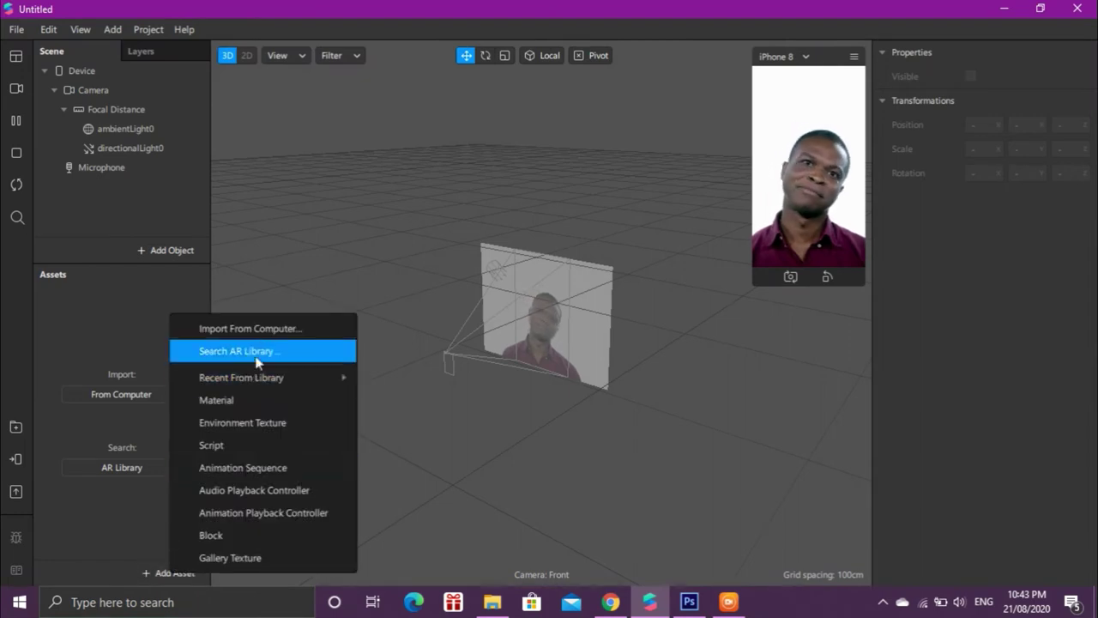
pyautogui.click(257, 329)
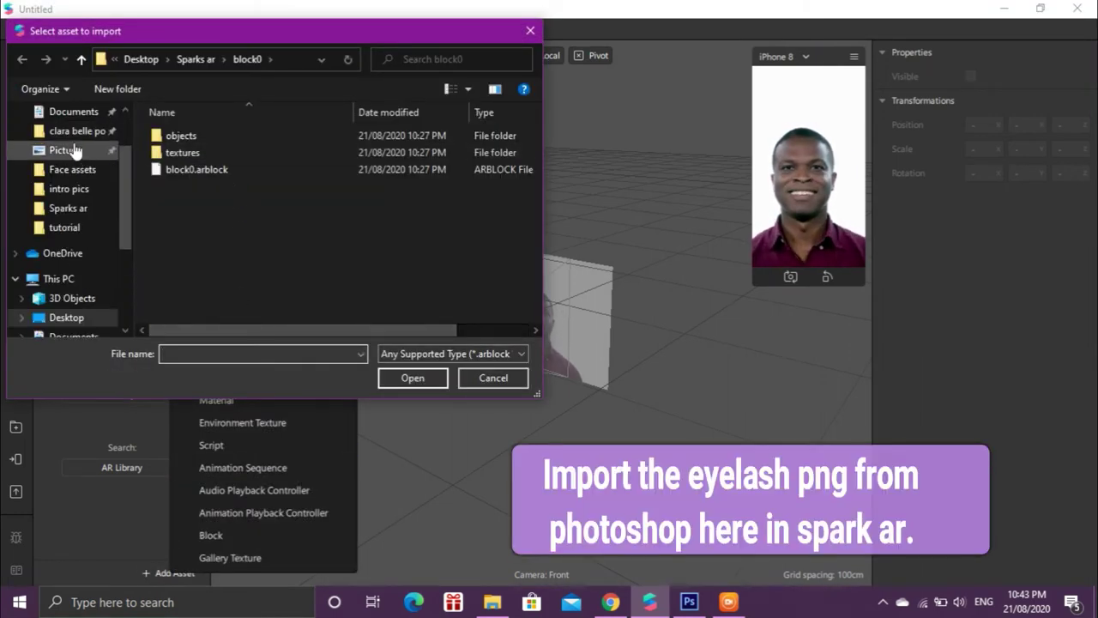
pyautogui.click(141, 59)
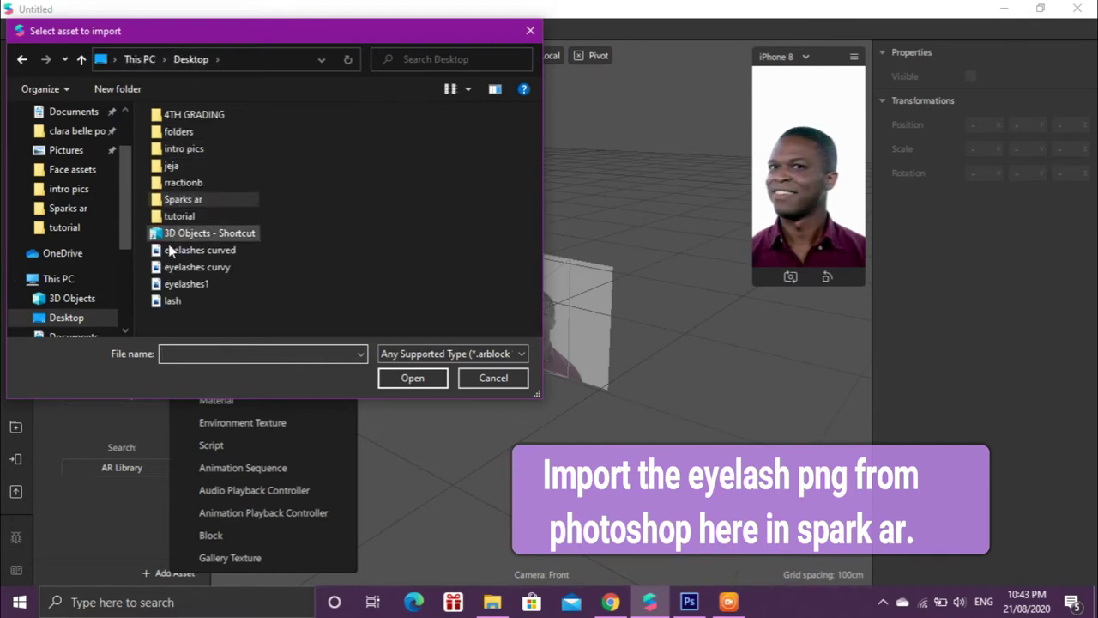
pyautogui.doubleClick(182, 284)
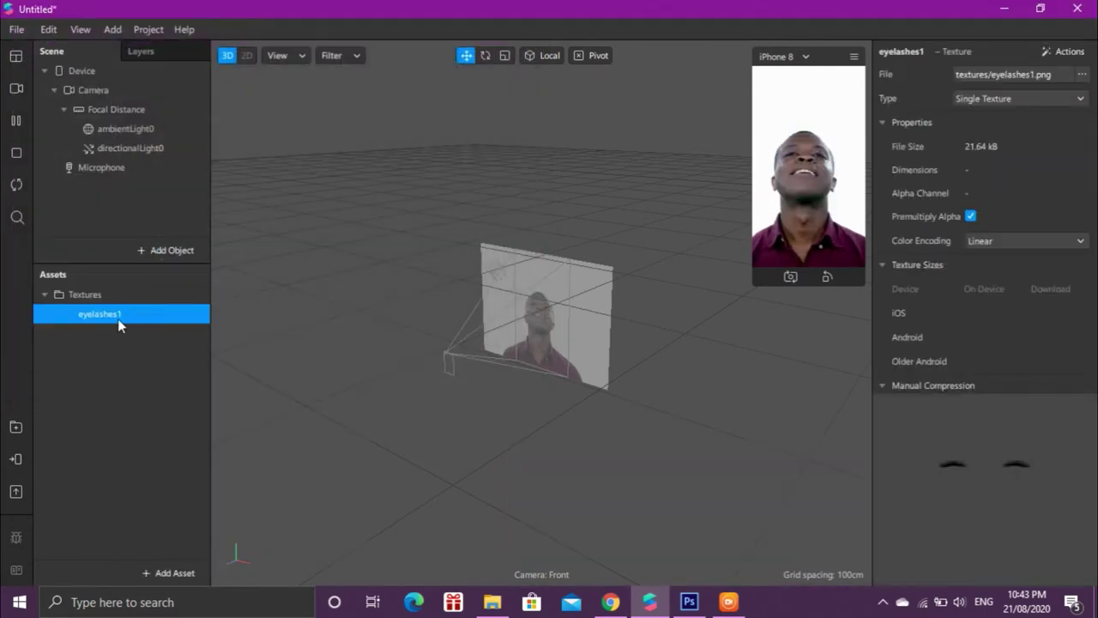
# - Add a face tracker to the scene and add a face mesh as its child
pyautogui.click(166, 250)
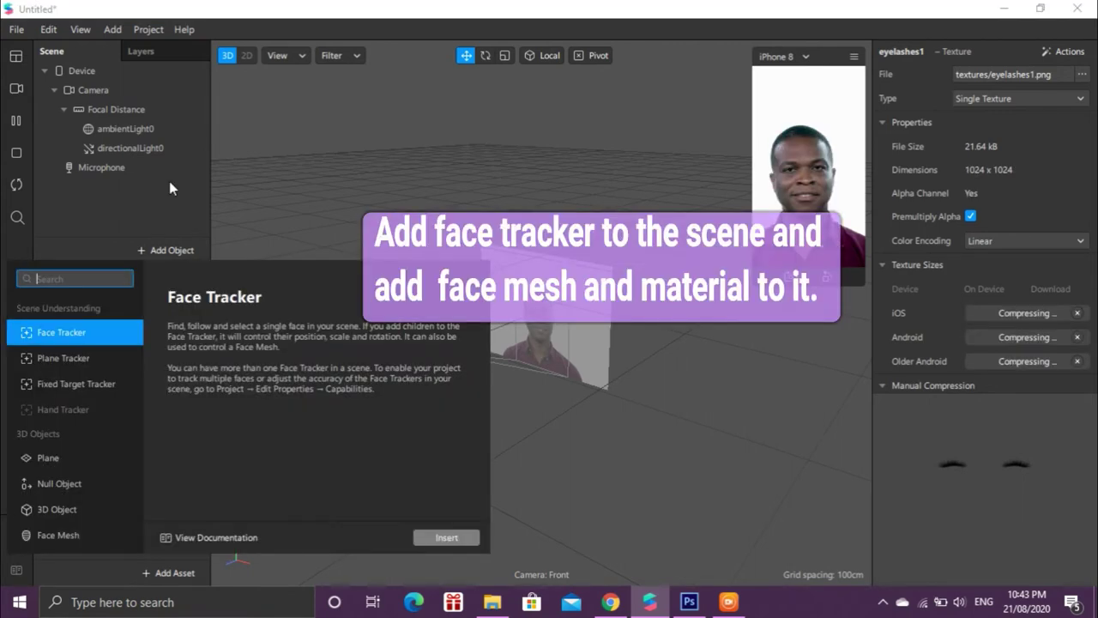
pyautogui.doubleClick(78, 334)
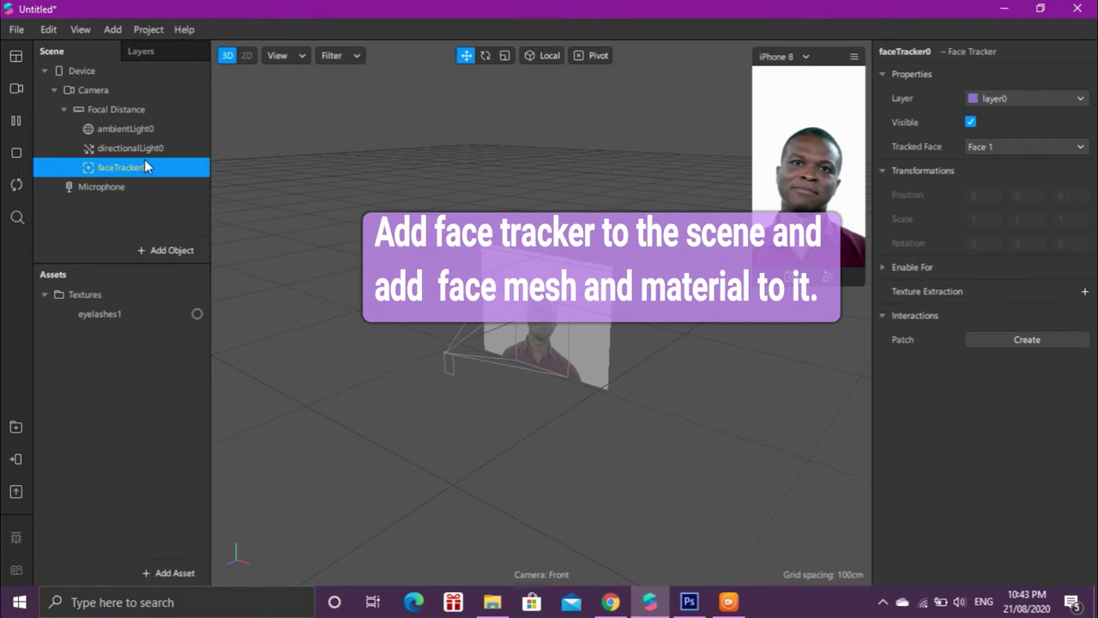
pyautogui.rightClick(144, 166)
pyautogui.moveTo(262, 187)
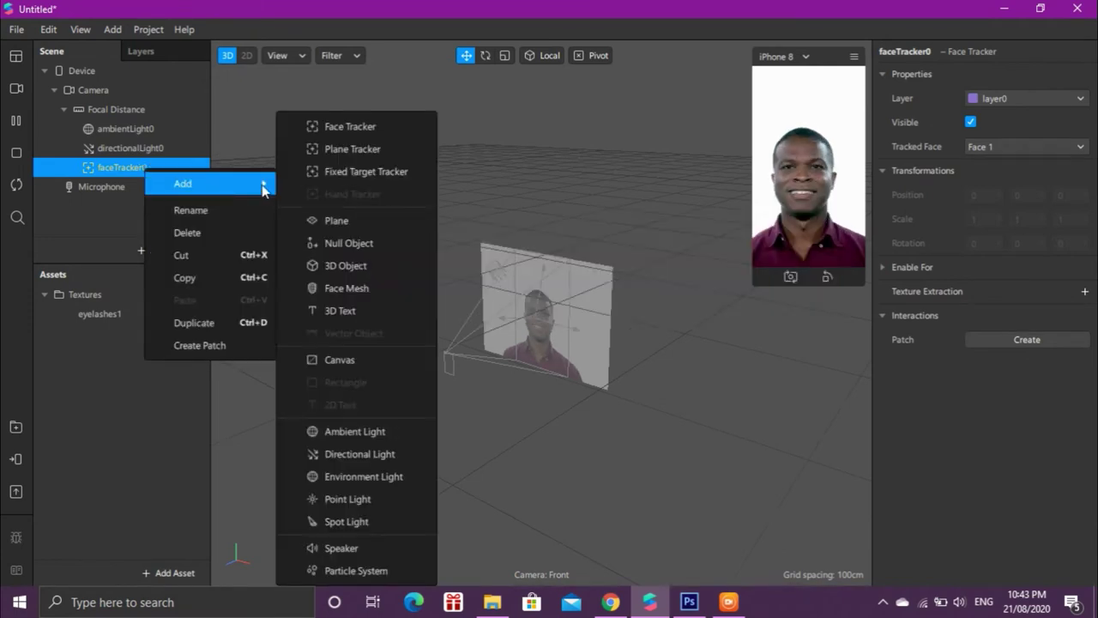
pyautogui.click(346, 288)
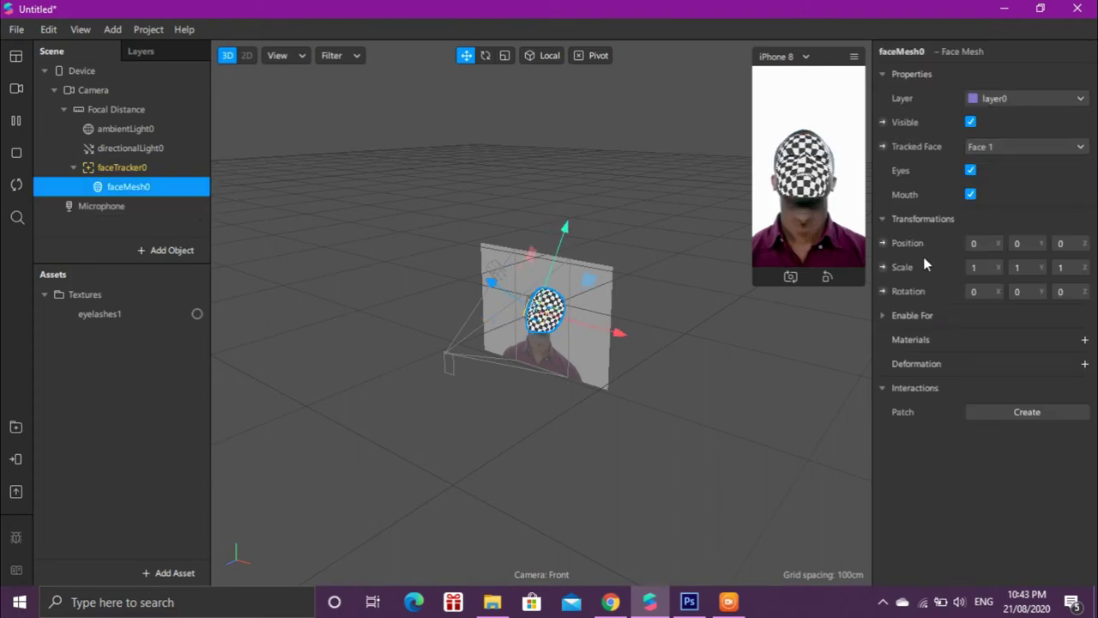
# - Add a new material to the face mesh
pyautogui.click(1085, 340)
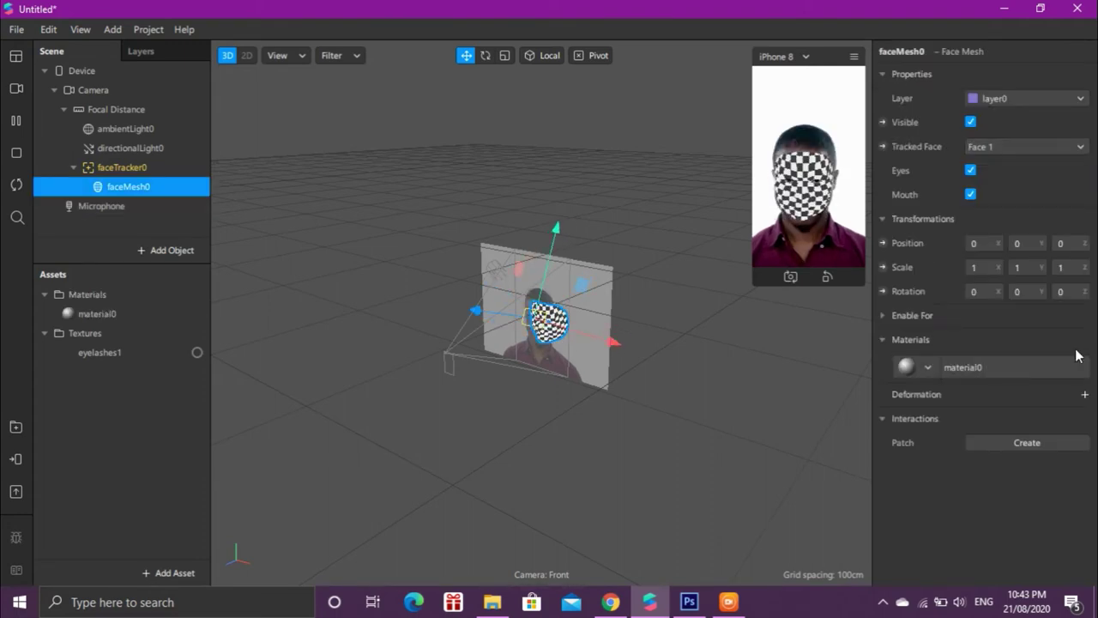
pyautogui.click(85, 311)
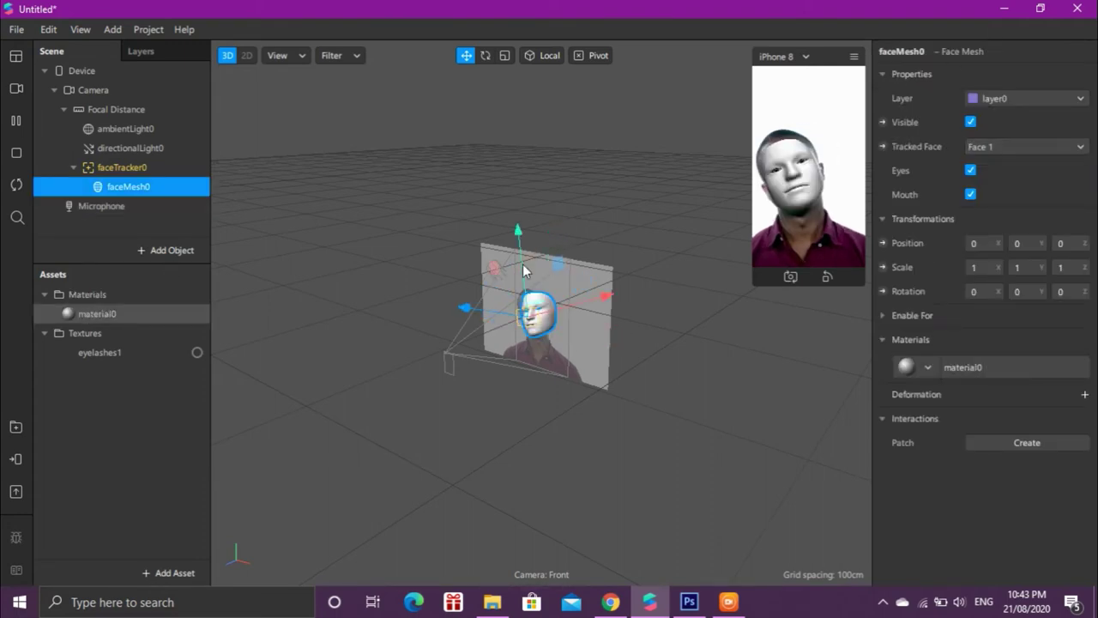
# - Set the shader type of material0 to Face Paint
pyautogui.click(1043, 73)
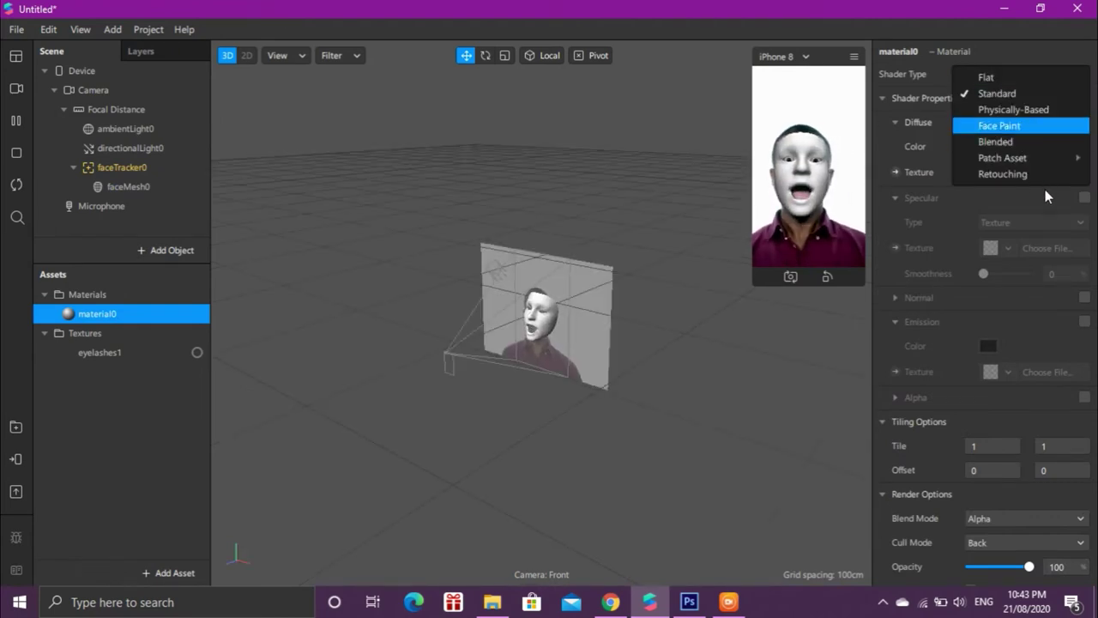
pyautogui.click(1022, 131)
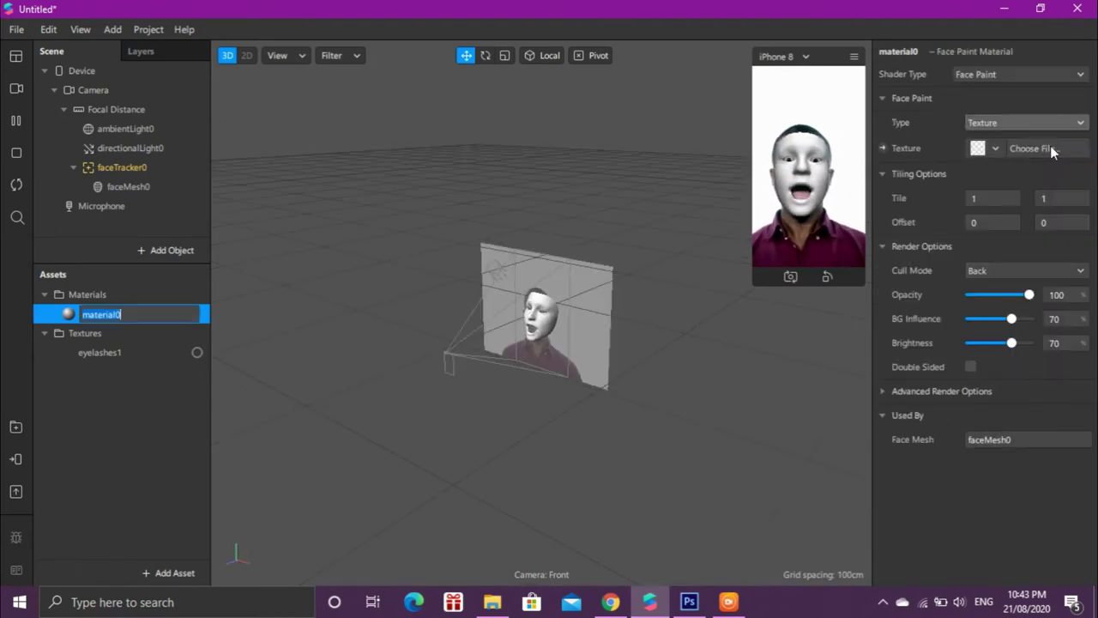
# - Enable the No compression option for the eyelashes1 texture
pyautogui.click(170, 350)
pyautogui.scroll(-2, 985, 267)
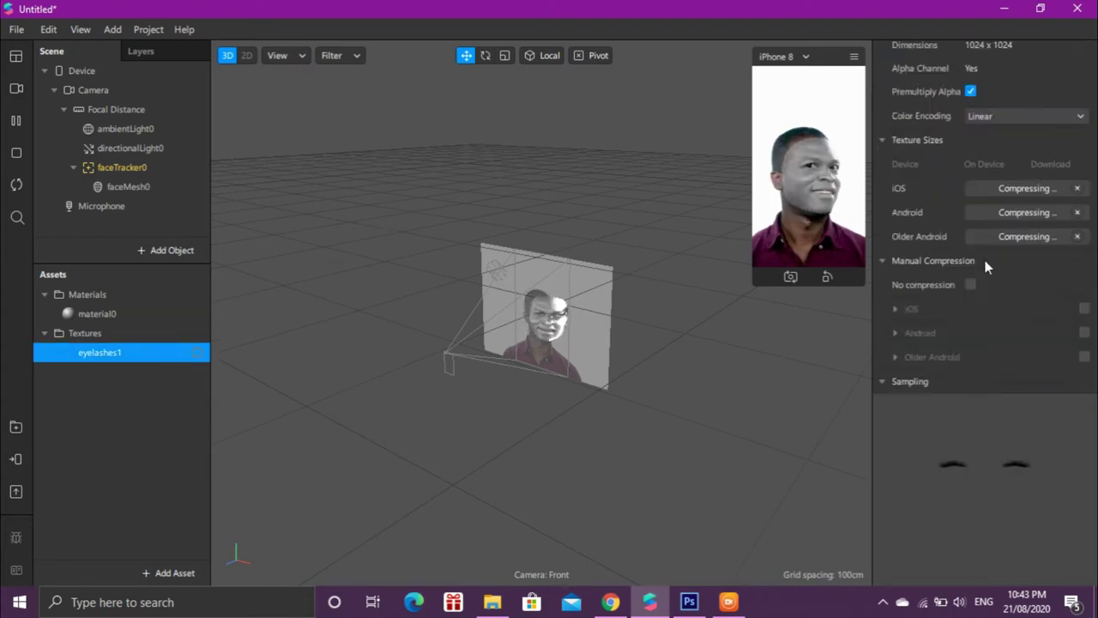
pyautogui.scroll(-4, 978, 224)
pyautogui.click(971, 120)
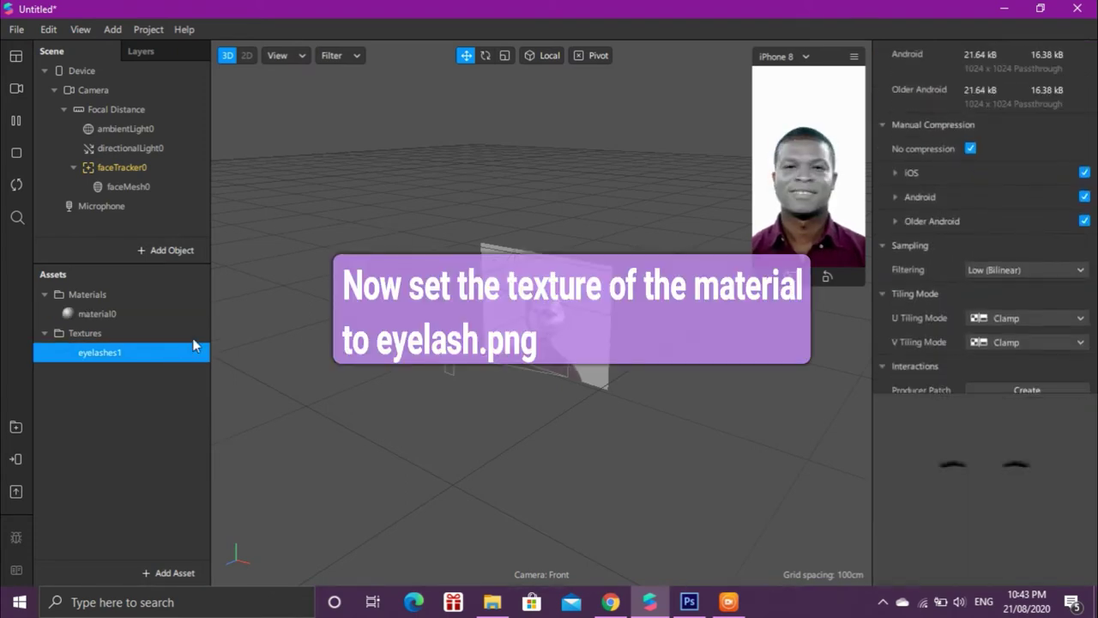
# - Assign the eyelashes1 image as the texture of the face paint material material0
pyautogui.click(172, 314)
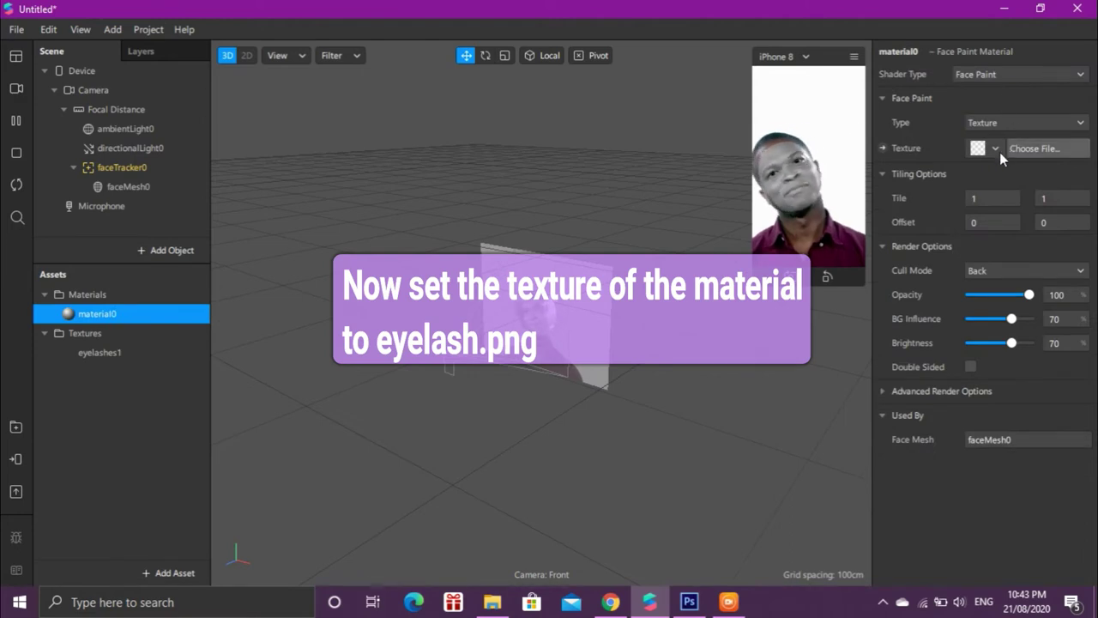
pyautogui.click(996, 149)
pyautogui.click(925, 178)
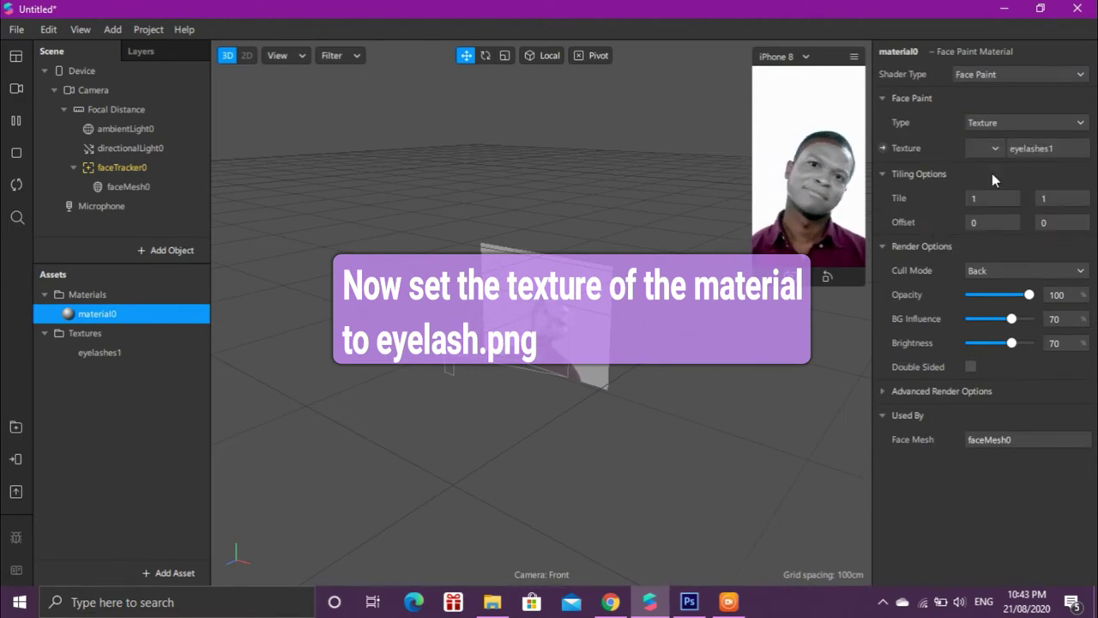
# - Enlarge the simulator and preview the eyelashes on several of the real-time simulation faces
pyautogui.moveTo(761, 230); pyautogui.dragTo(542, 386)
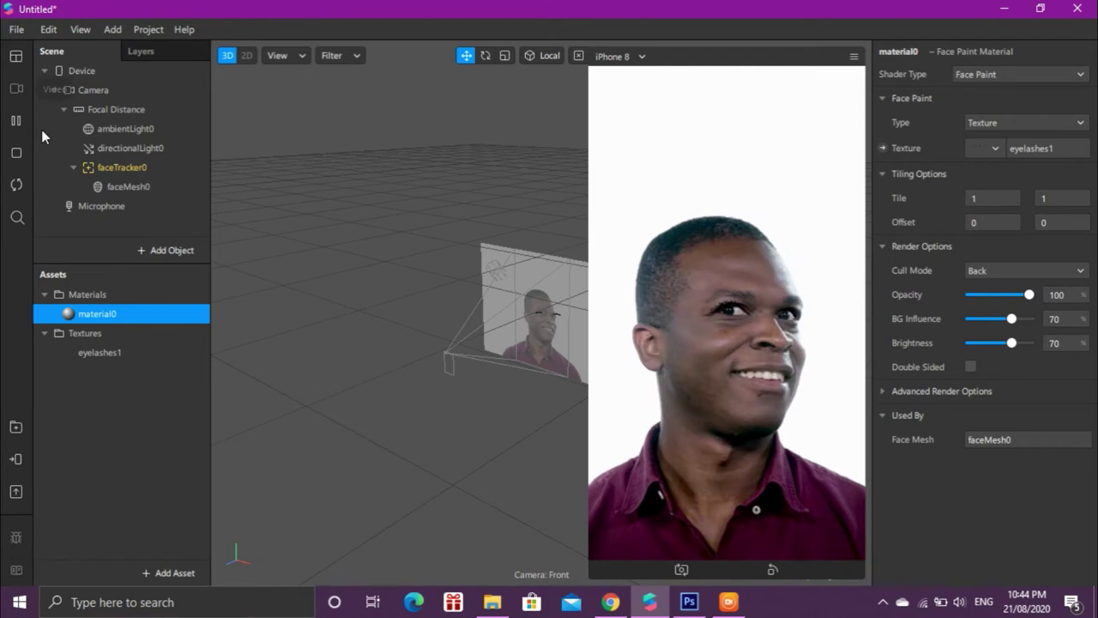
pyautogui.click(16, 88)
pyautogui.click(106, 178)
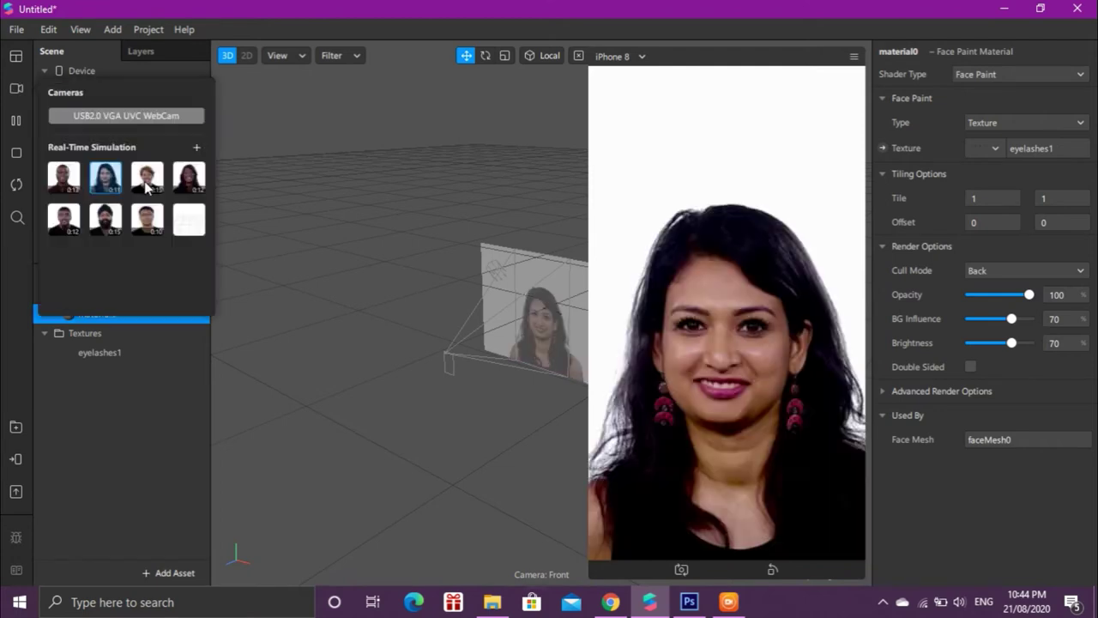
pyautogui.click(147, 184)
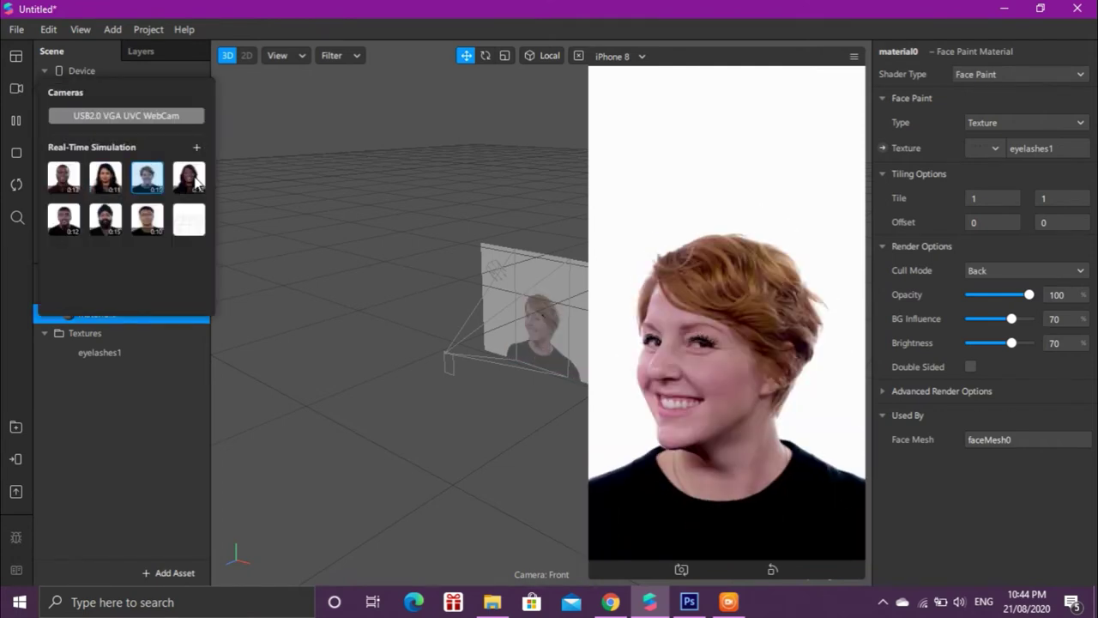
pyautogui.click(181, 187)
pyautogui.click(147, 219)
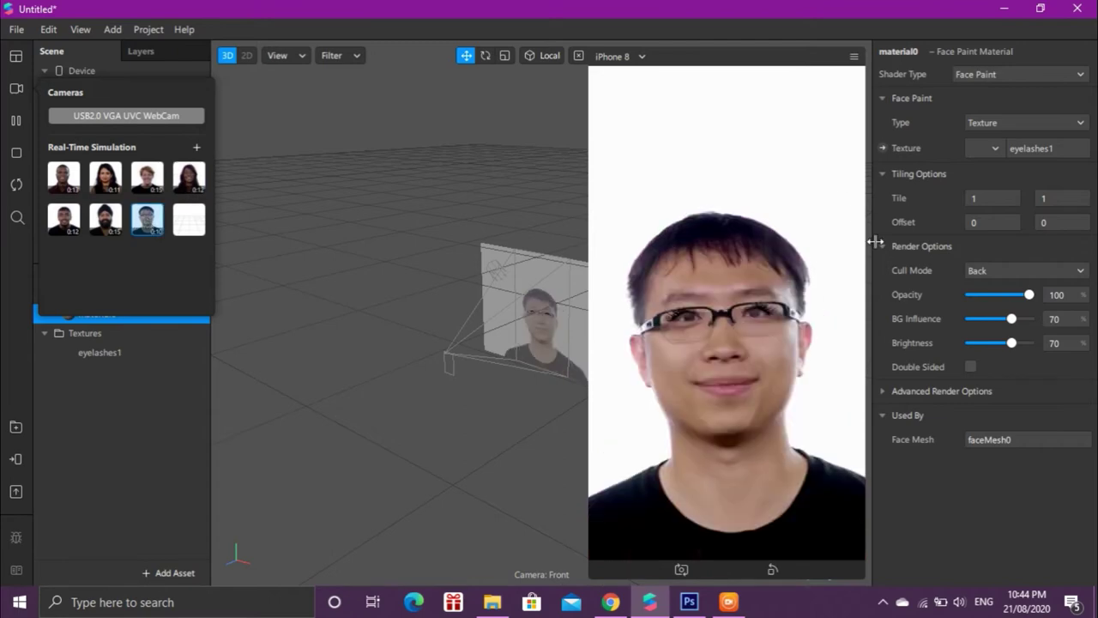
# - Set material0's opacity to 64% and preview the lashes on the first two real-time simulation faces
pyautogui.click(1009, 296)
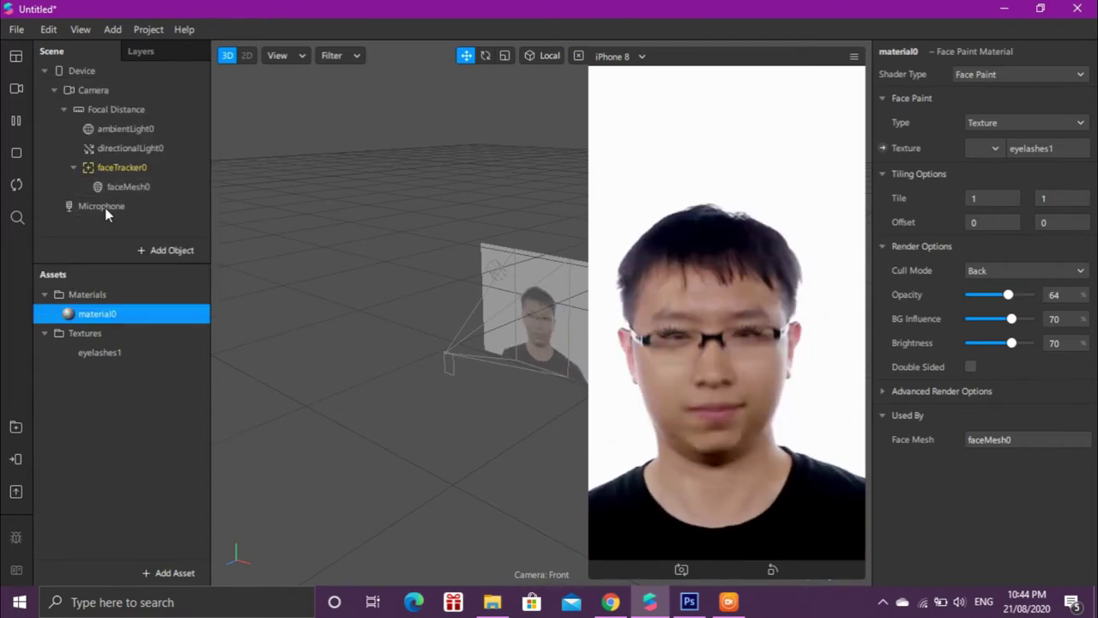
pyautogui.click(16, 88)
pyautogui.click(65, 177)
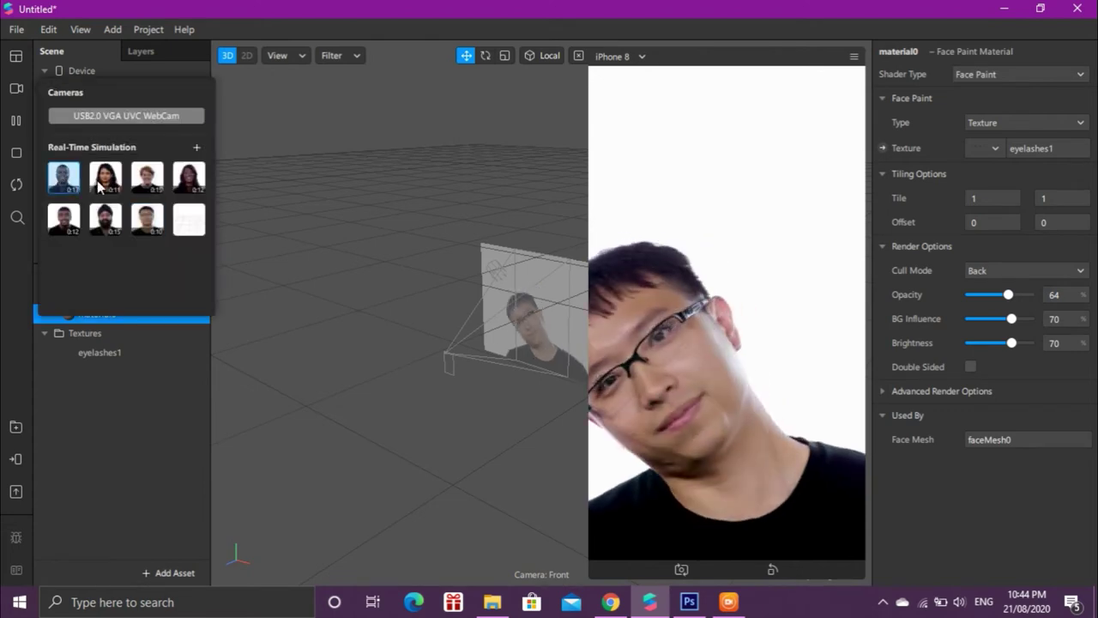
pyautogui.click(106, 178)
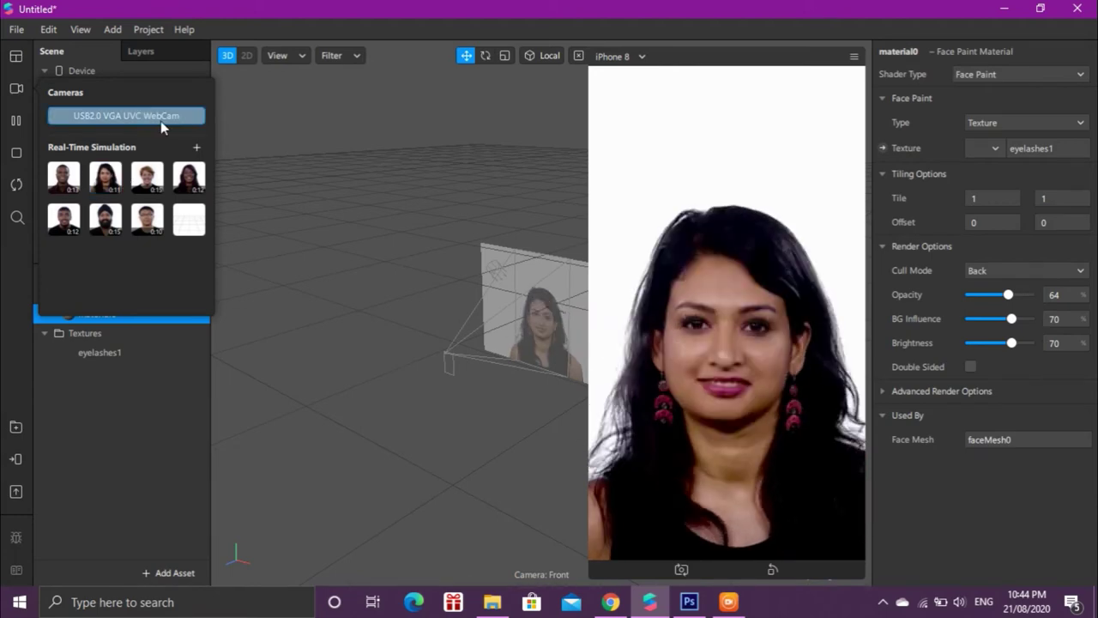
# - Switch the preview to the USB2.0 VGA UVC WebCam and adjust material0's opacity against the live face
pyautogui.click(160, 121)
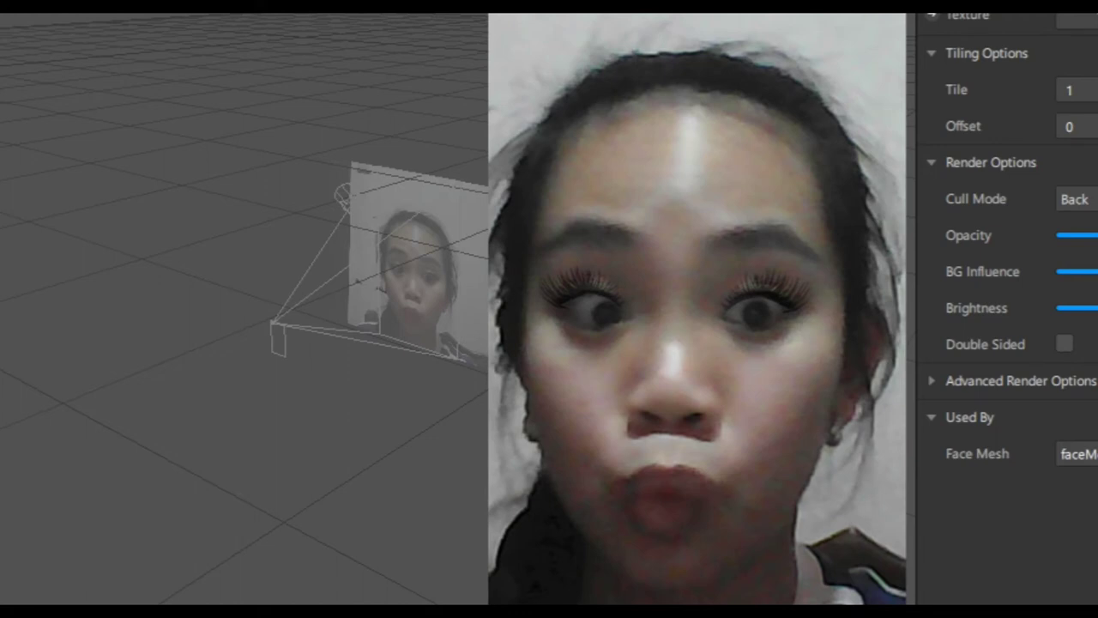
pyautogui.moveTo(1097, 235); pyautogui.dragTo(1093, 236)
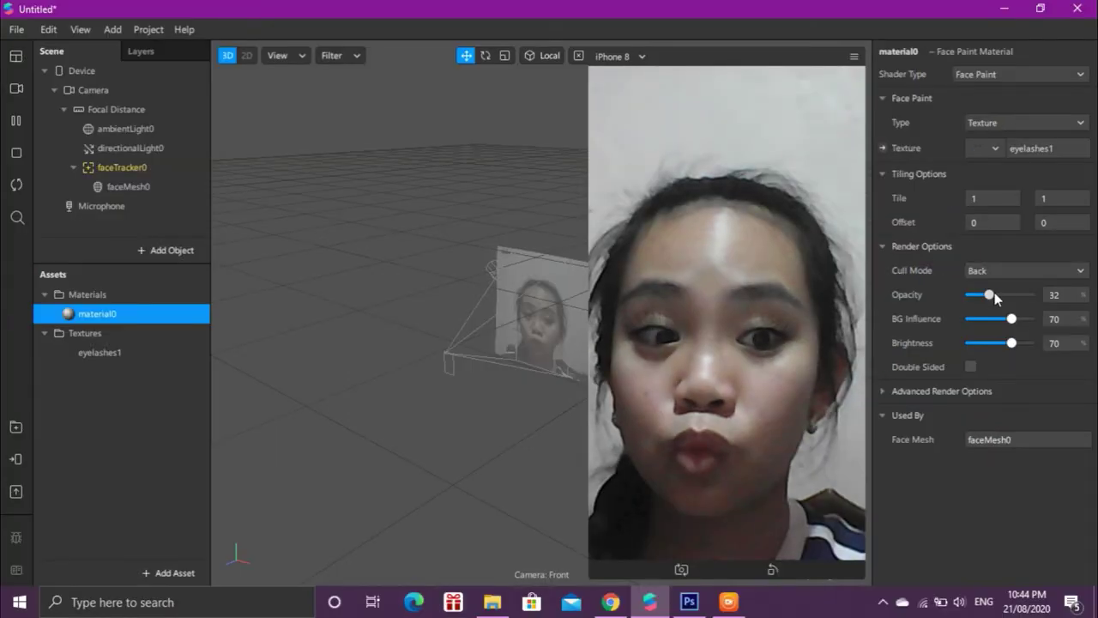
pyautogui.moveTo(991, 295); pyautogui.dragTo(1012, 298)
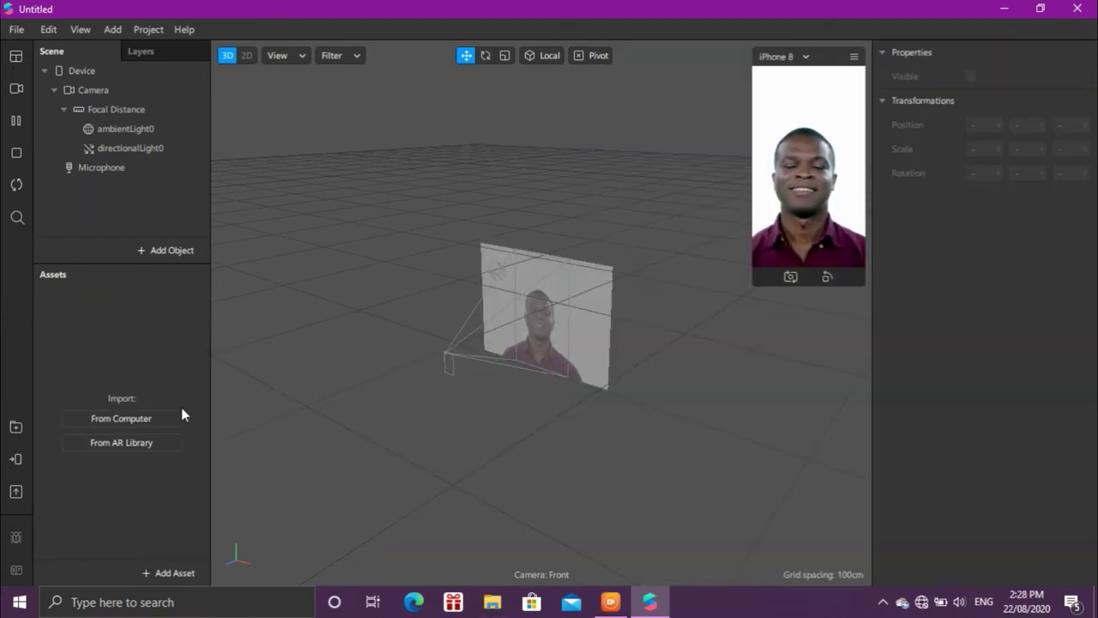
# - Import block0.arblock from the block0 folder on the computer into the new project's assets
pyautogui.click(148, 417)
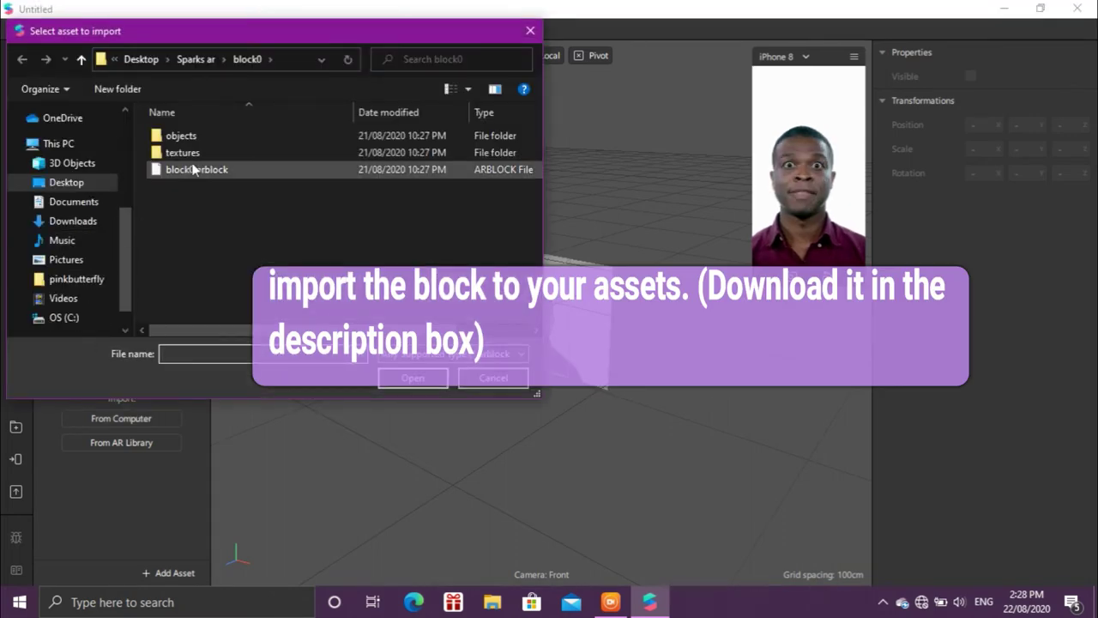
pyautogui.click(185, 171)
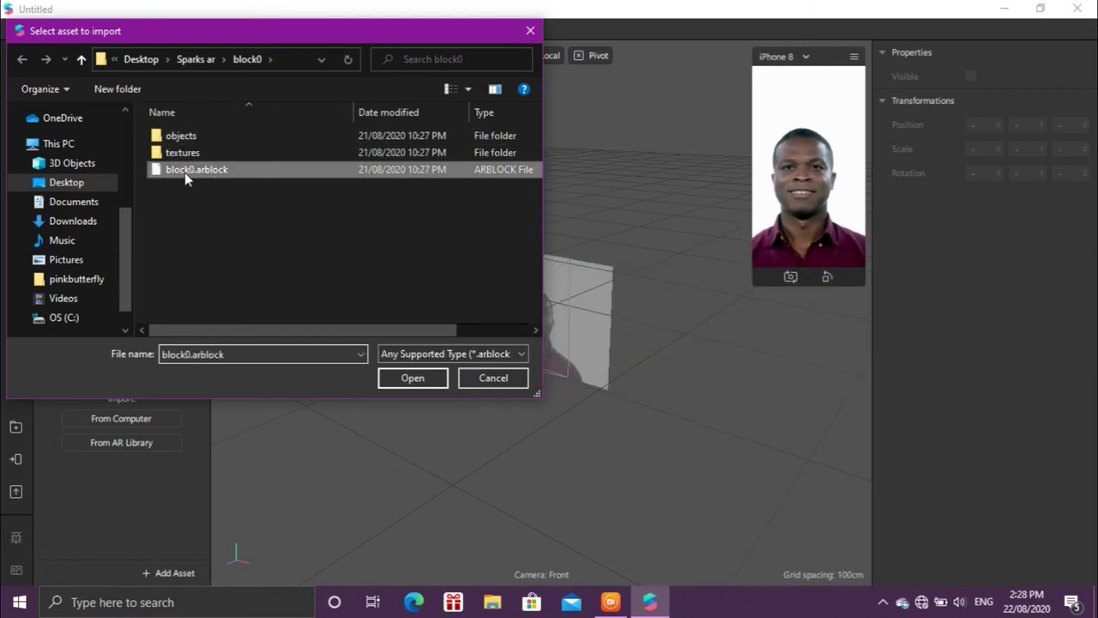
pyautogui.doubleClick(185, 170)
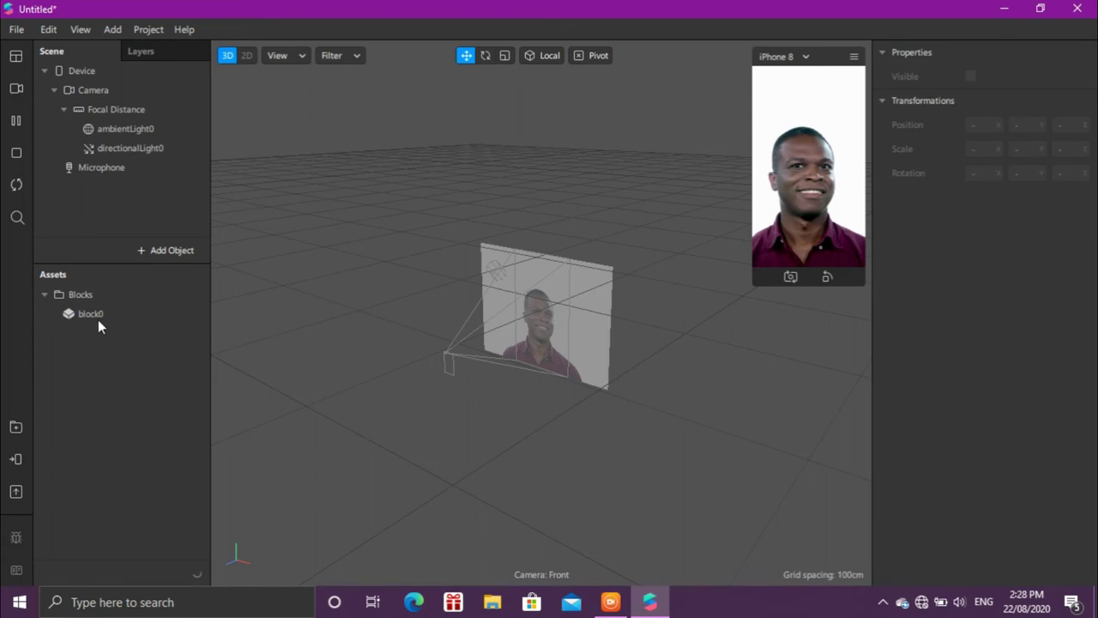
# - Add a face tracker to the scene and add block0 as its child
pyautogui.click(96, 316)
pyautogui.rightClick(157, 183)
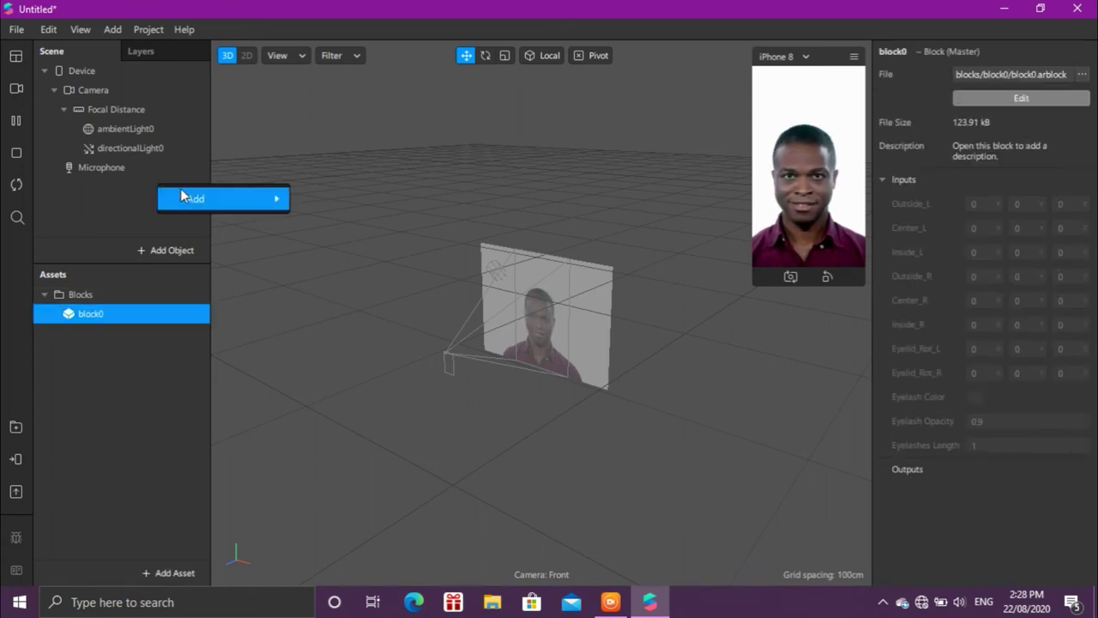
pyautogui.moveTo(281, 203)
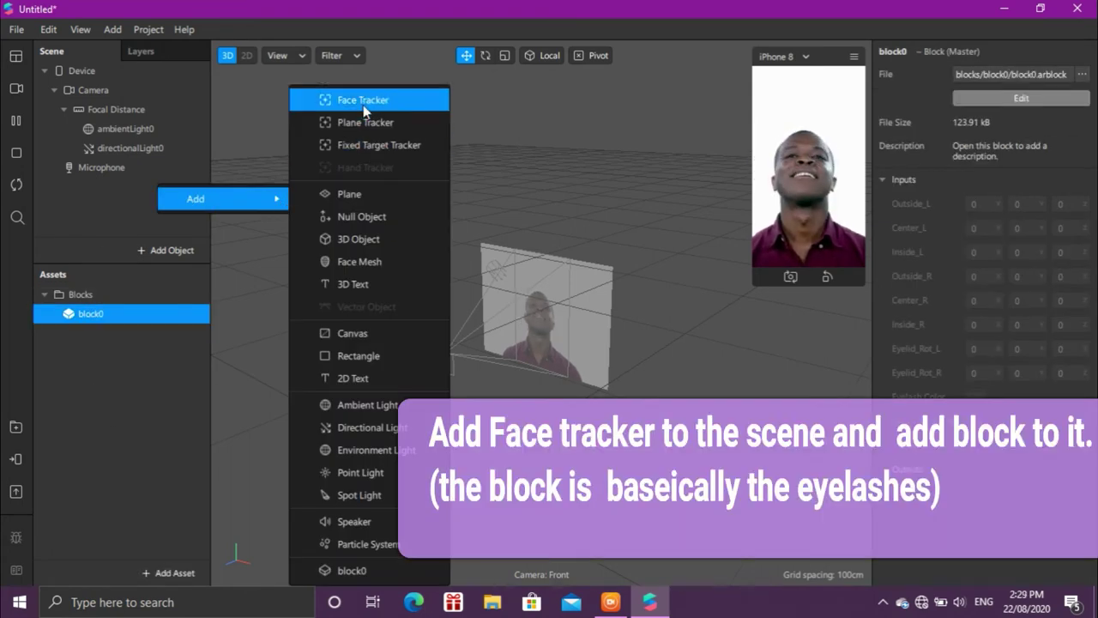
pyautogui.press('Return')
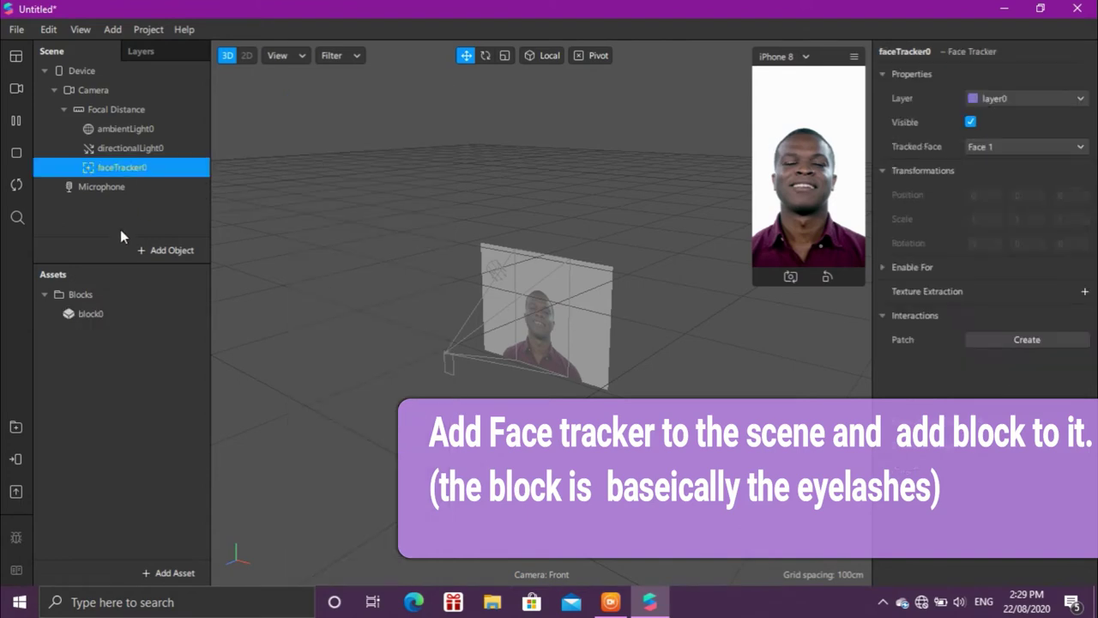
pyautogui.rightClick(134, 171)
pyautogui.moveTo(239, 184)
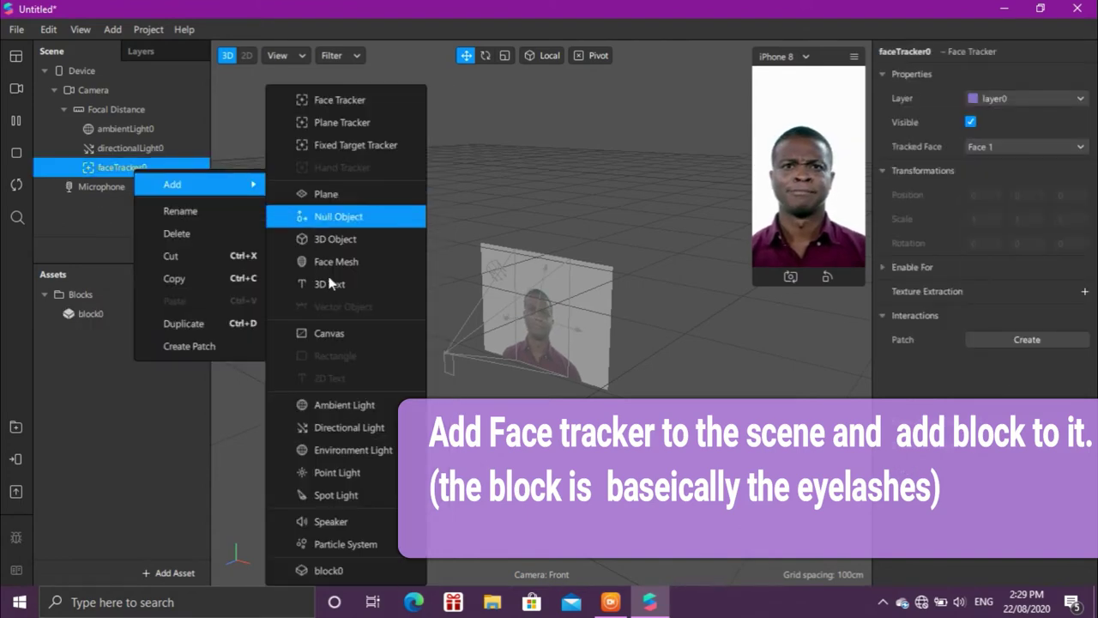
pyautogui.click(344, 566)
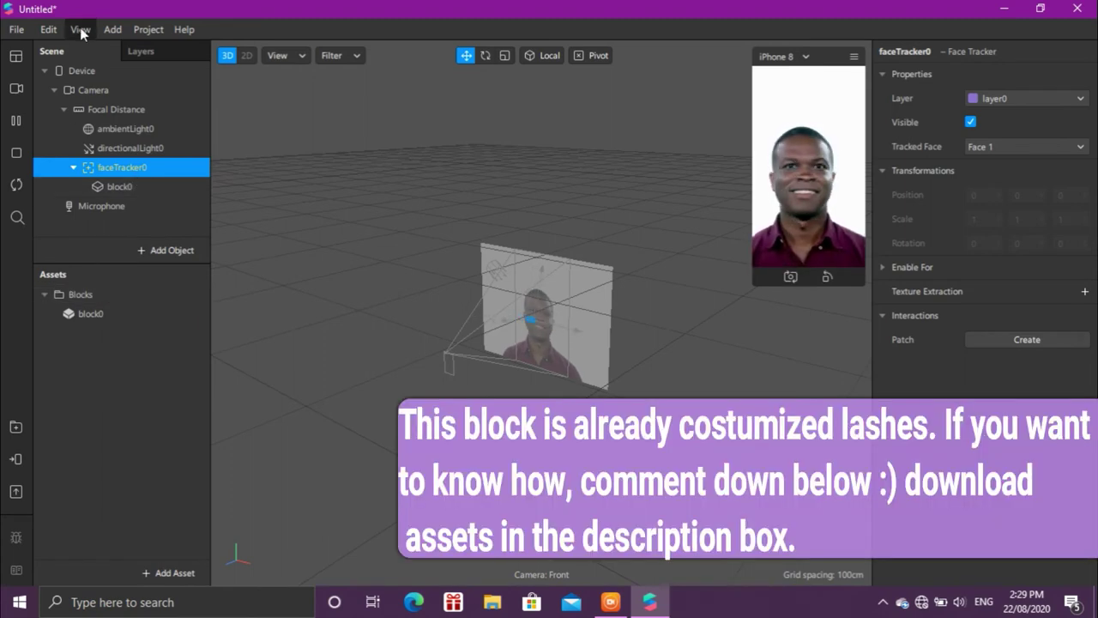
# - Show the Patch Editor and add faceTracker0 to it as a patch
pyautogui.click(80, 29)
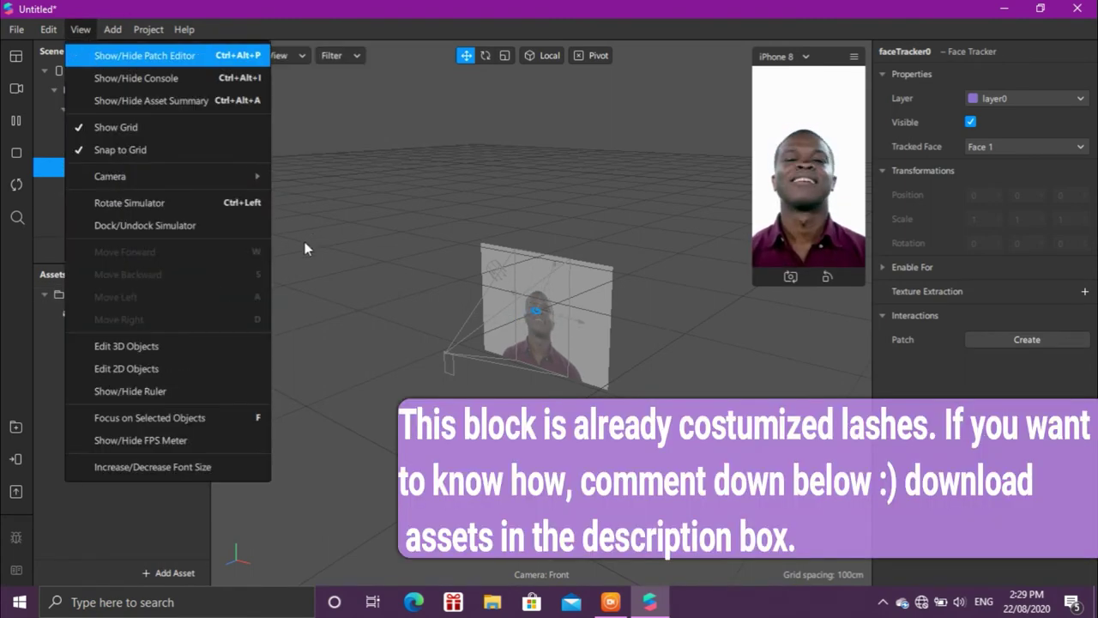
pyautogui.hotkey('ctrl', 'alt', 'p')
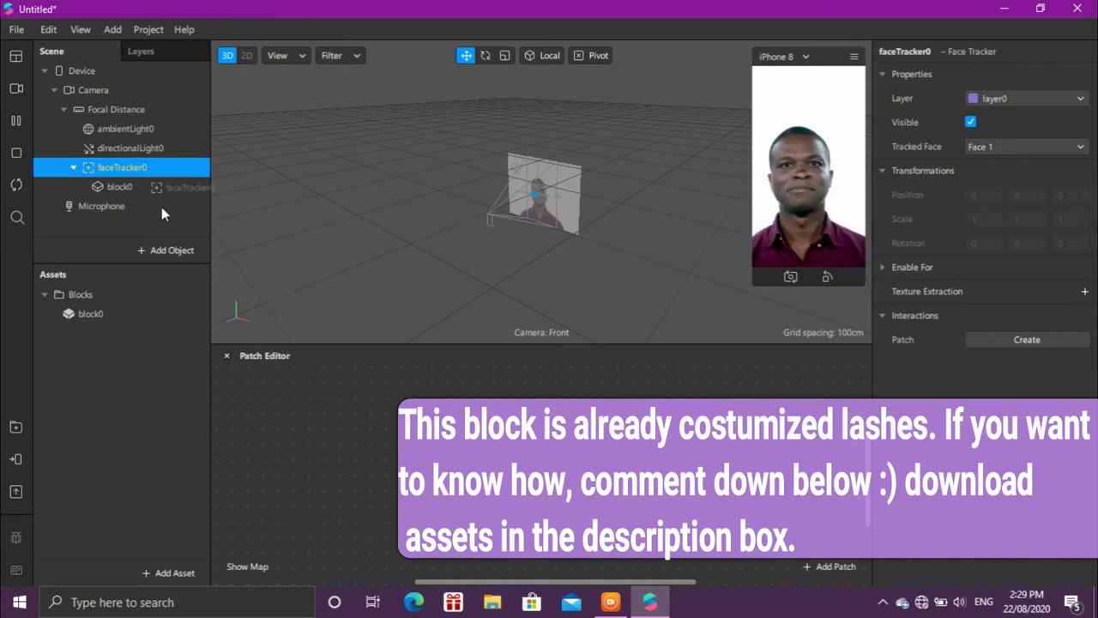
pyautogui.moveTo(161, 207); pyautogui.dragTo(515, 449)
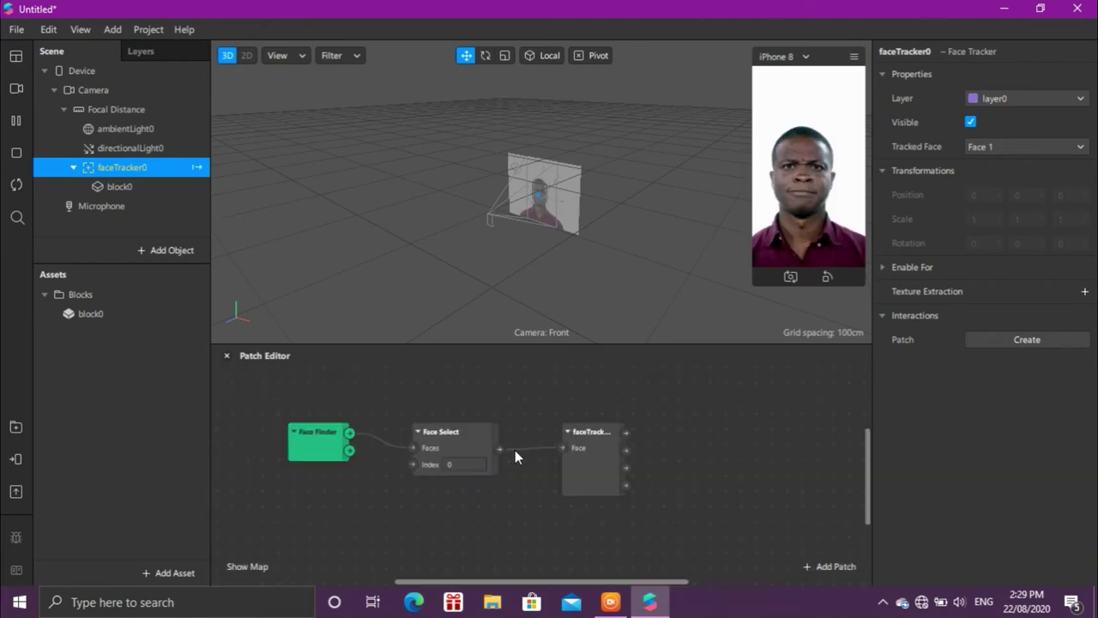
# - Add an Eyelid patch connected to the Face output of the face tracker patch
pyautogui.moveTo(626, 433); pyautogui.dragTo(671, 431)
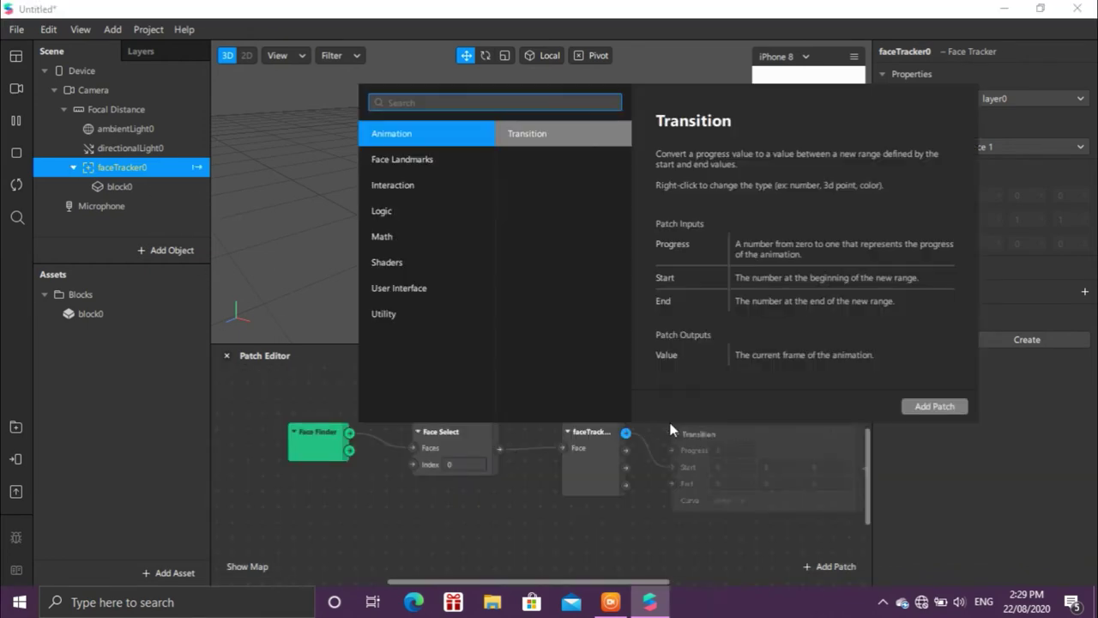
pyautogui.write('eye')
pyautogui.press('Return')
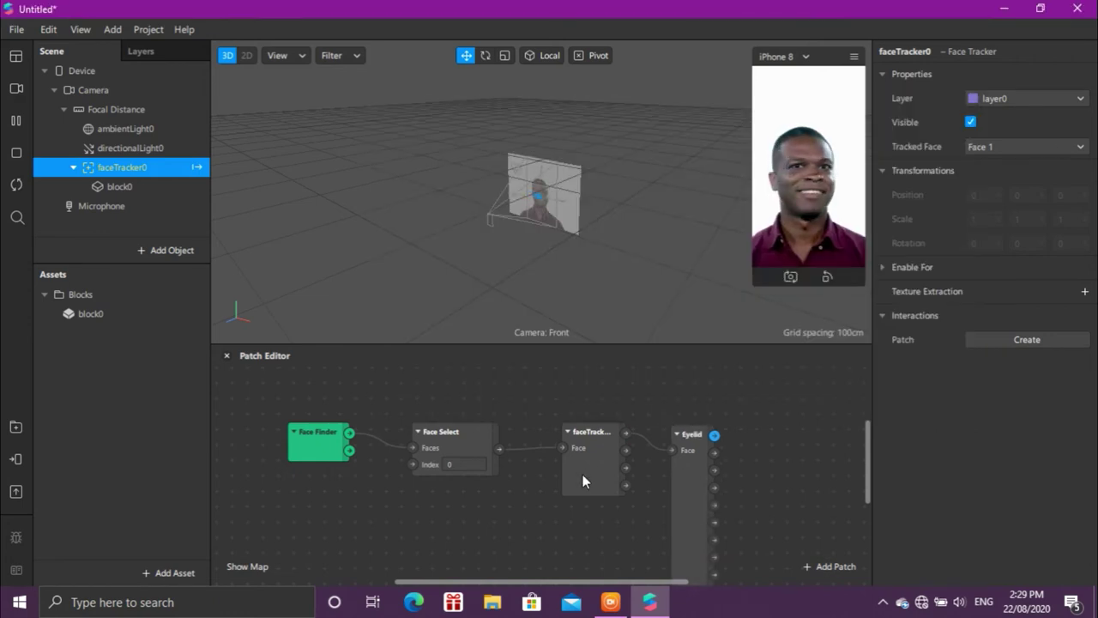
# - Enlarge the Patch Editor and rearrange the patch chain to leave free space beside the Eyelid patch's outputs
pyautogui.moveTo(583, 480); pyautogui.dragTo(532, 441)
pyautogui.moveTo(662, 483); pyautogui.dragTo(614, 429)
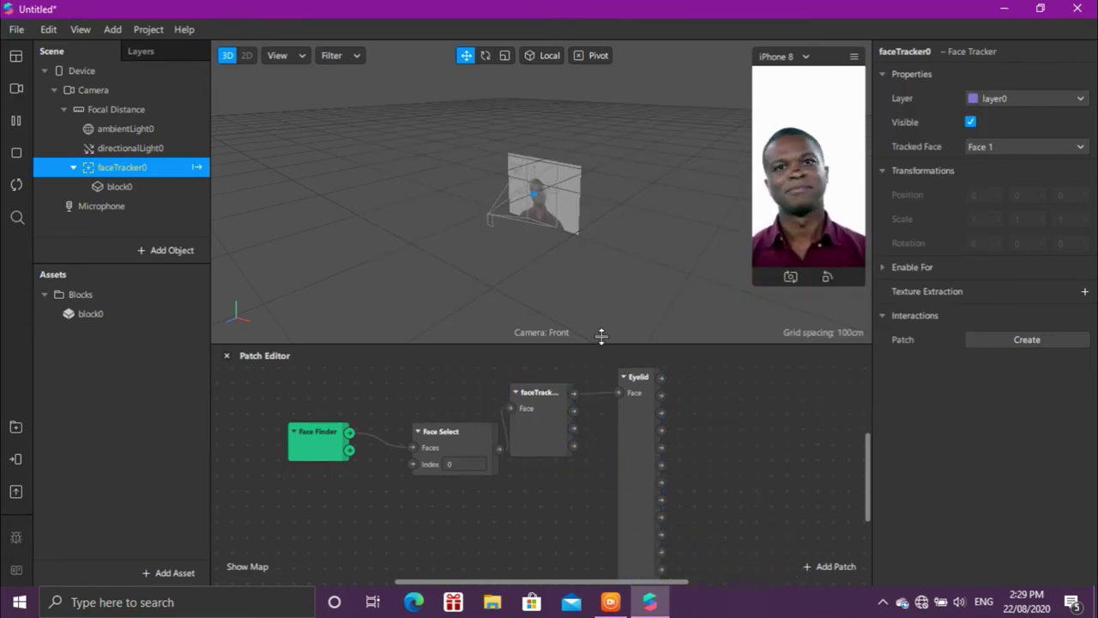
pyautogui.moveTo(600, 342); pyautogui.dragTo(594, 255)
pyautogui.moveTo(691, 499); pyautogui.dragTo(331, 316)
pyautogui.moveTo(509, 347); pyautogui.dragTo(278, 379)
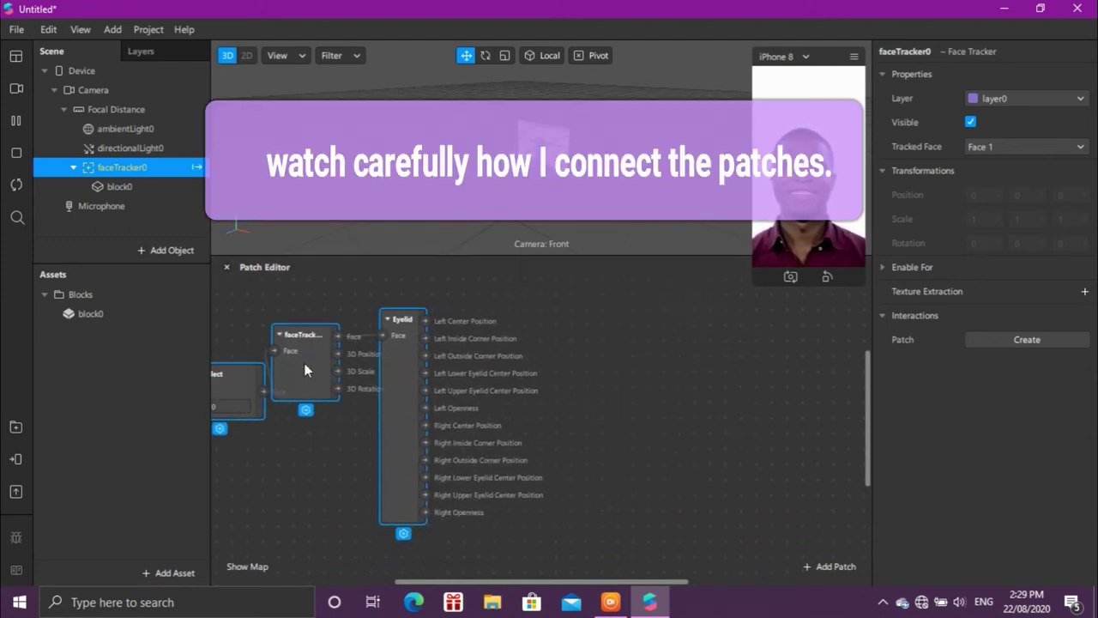
pyautogui.click(362, 308)
pyautogui.click(402, 322)
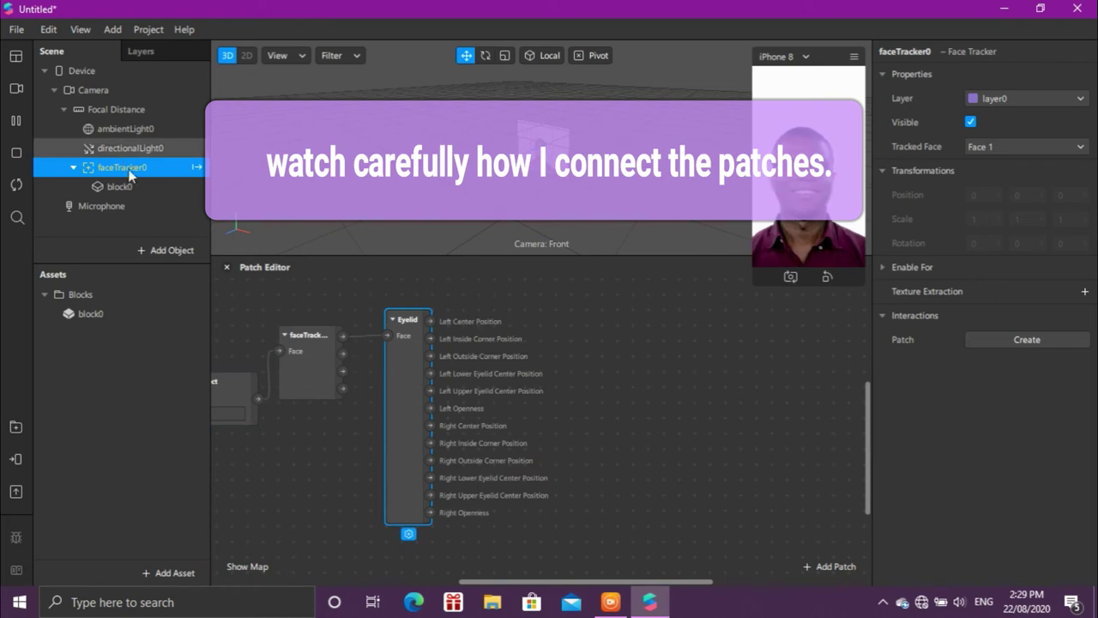
# - Create patches for block0's Outside_L, Center_L and Inside_L inputs and move them closer to the Eyelid patch
pyautogui.click(204, 186)
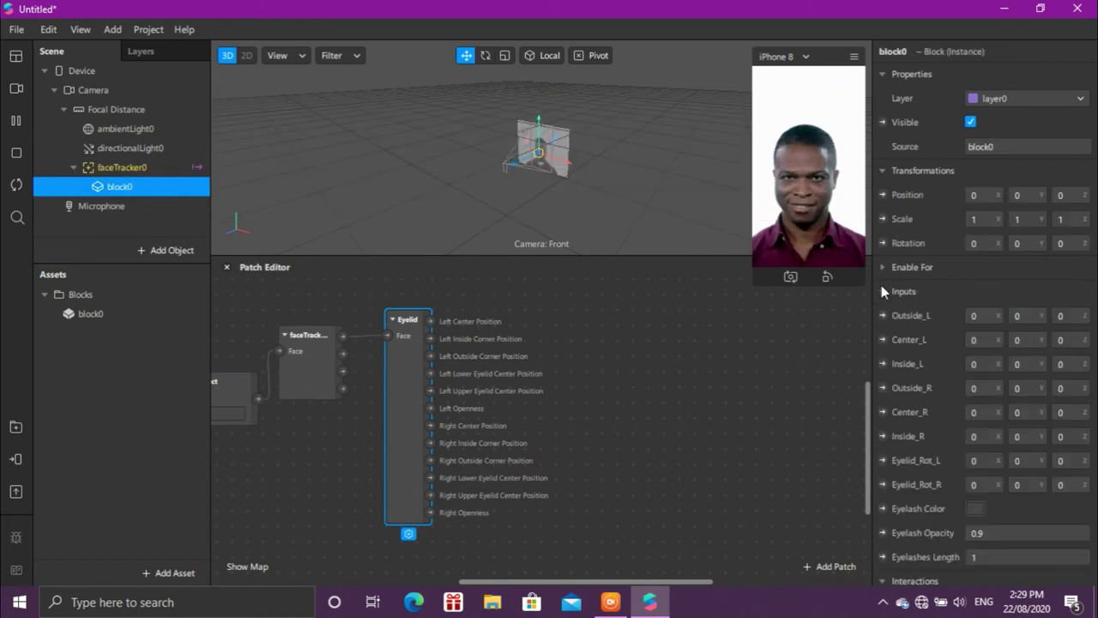
pyautogui.click(883, 340)
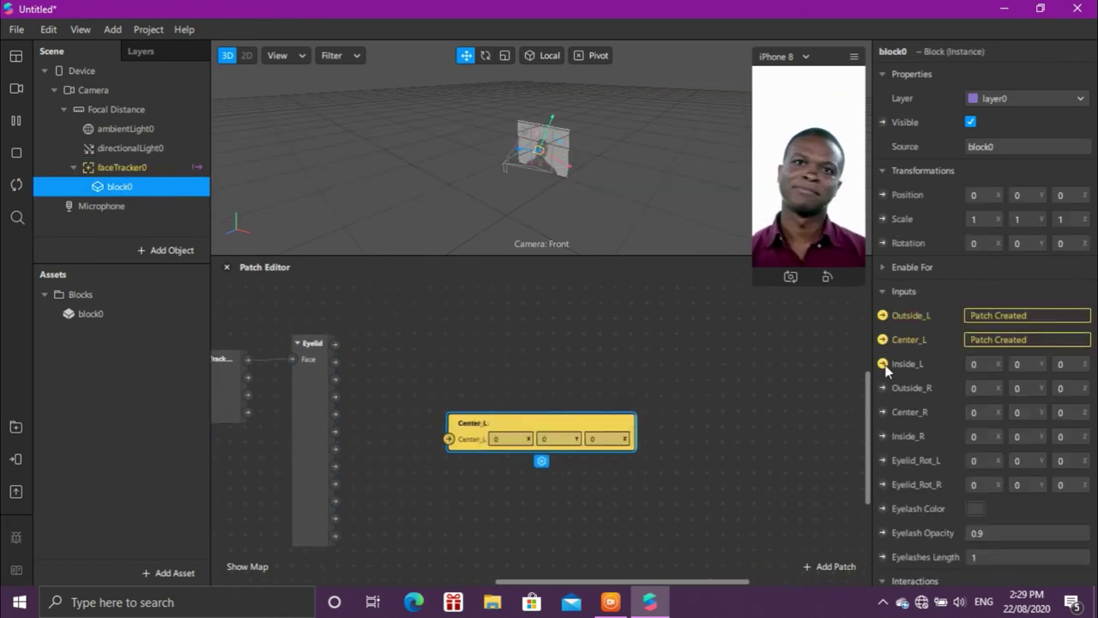
pyautogui.click(882, 363)
pyautogui.moveTo(525, 420); pyautogui.dragTo(492, 340)
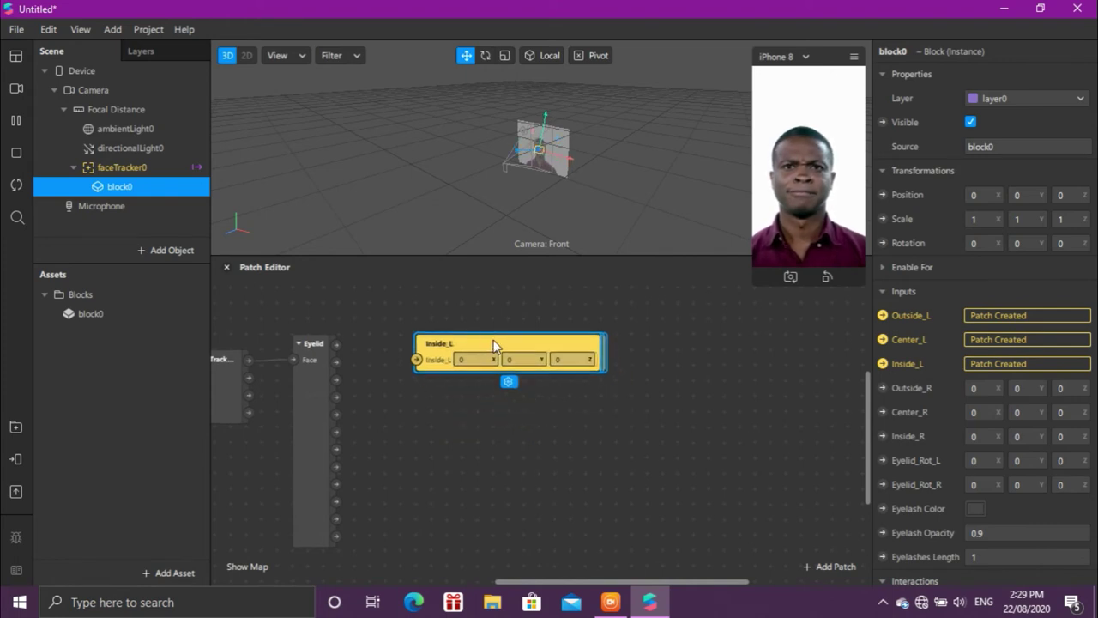
# - Spread the stacked Outside_L, Inside_L and Center_L patches into a column beside the Eyelid patch
pyautogui.moveTo(474, 367); pyautogui.dragTo(451, 380)
pyautogui.click(465, 363)
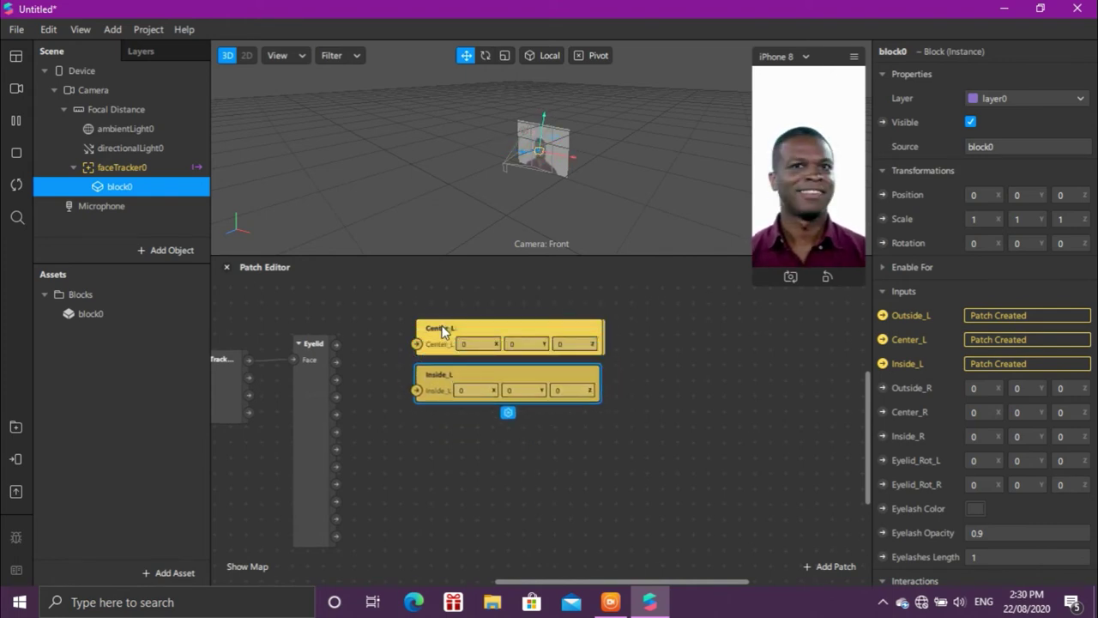
pyautogui.moveTo(443, 325); pyautogui.dragTo(443, 425)
pyautogui.click(635, 409)
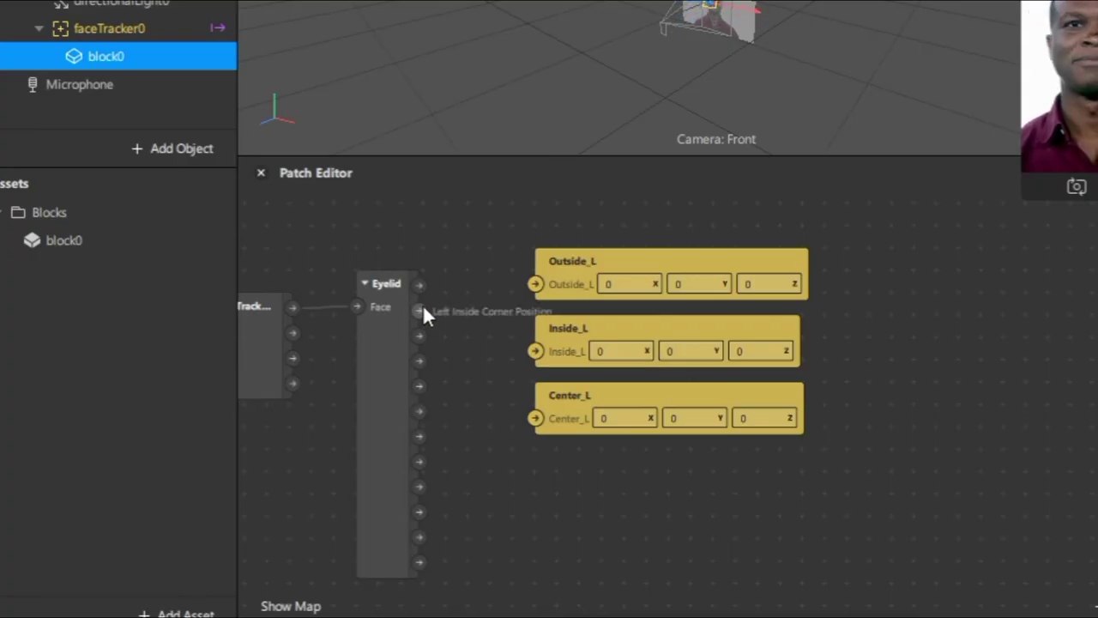
# - Connect Eyelid's Left Inside Corner Position to Inside_L, Left Outside Corner Position to Outside_L and Left Upper Eyelid Center Position to Center_L
pyautogui.moveTo(420, 310); pyautogui.dragTo(536, 351)
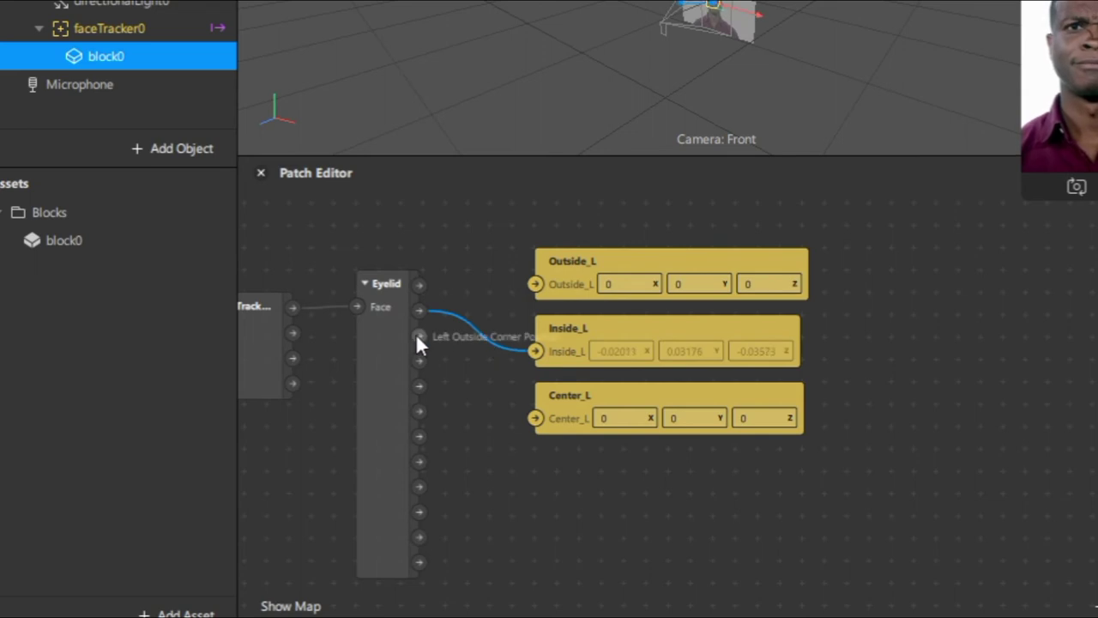
pyautogui.moveTo(419, 335); pyautogui.dragTo(535, 284)
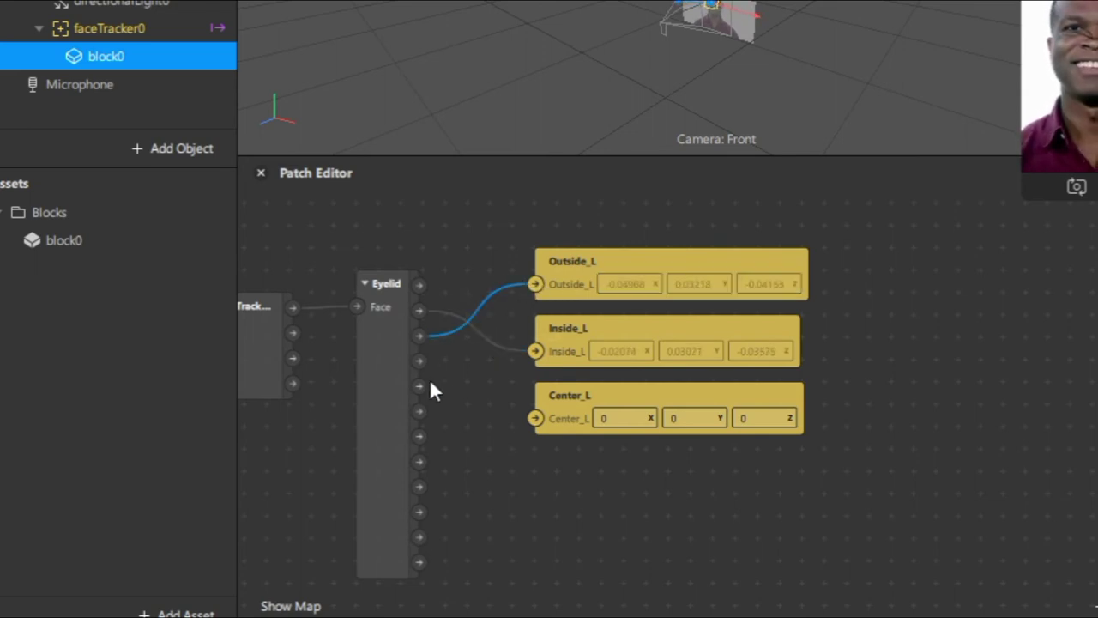
pyautogui.moveTo(419, 386); pyautogui.dragTo(537, 419)
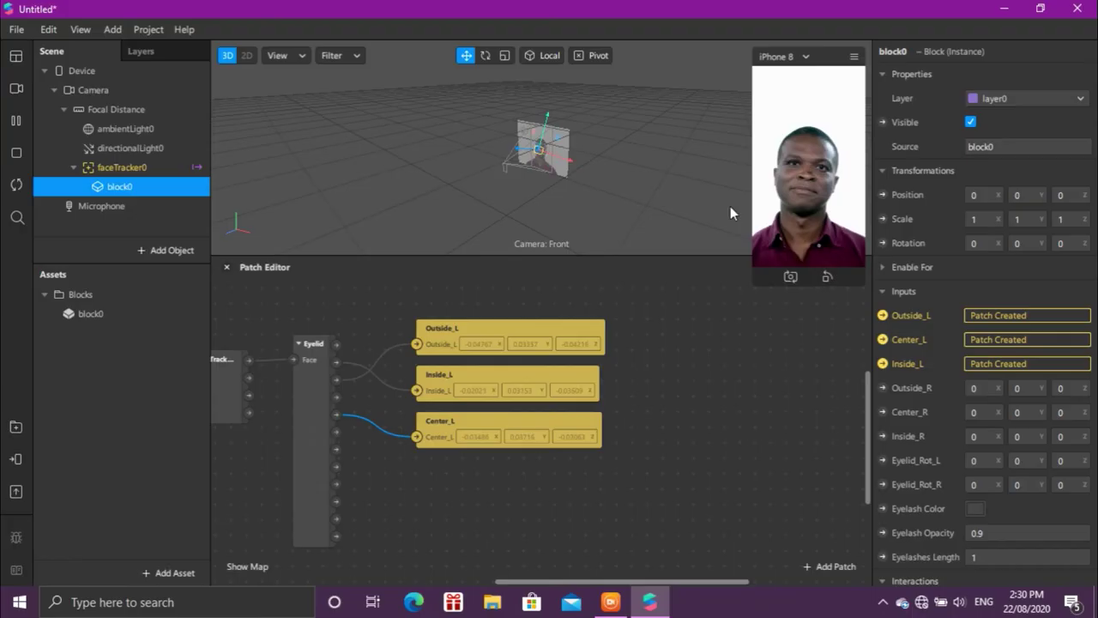
# - Create patches for block0's Outside_R, Center_R and Inside_R inputs and stack them below the left-eye patches
pyautogui.scroll(-1, 911, 343)
pyautogui.click(883, 356)
pyautogui.click(883, 380)
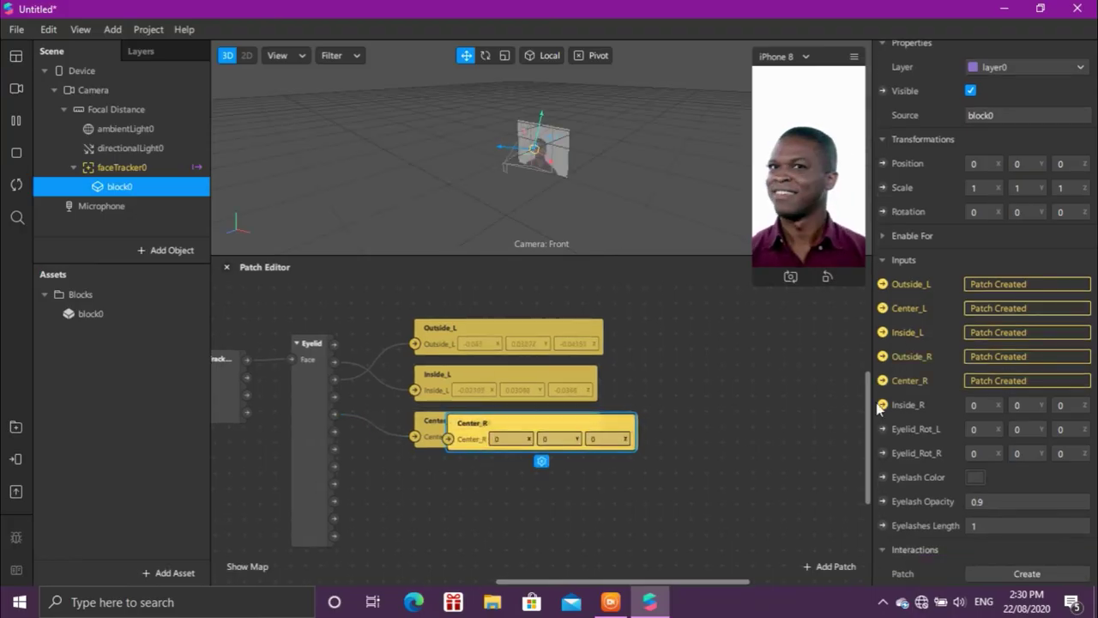
pyautogui.click(883, 404)
pyautogui.moveTo(468, 428); pyautogui.dragTo(434, 470)
pyautogui.moveTo(480, 424); pyautogui.dragTo(445, 563)
pyautogui.click(655, 397)
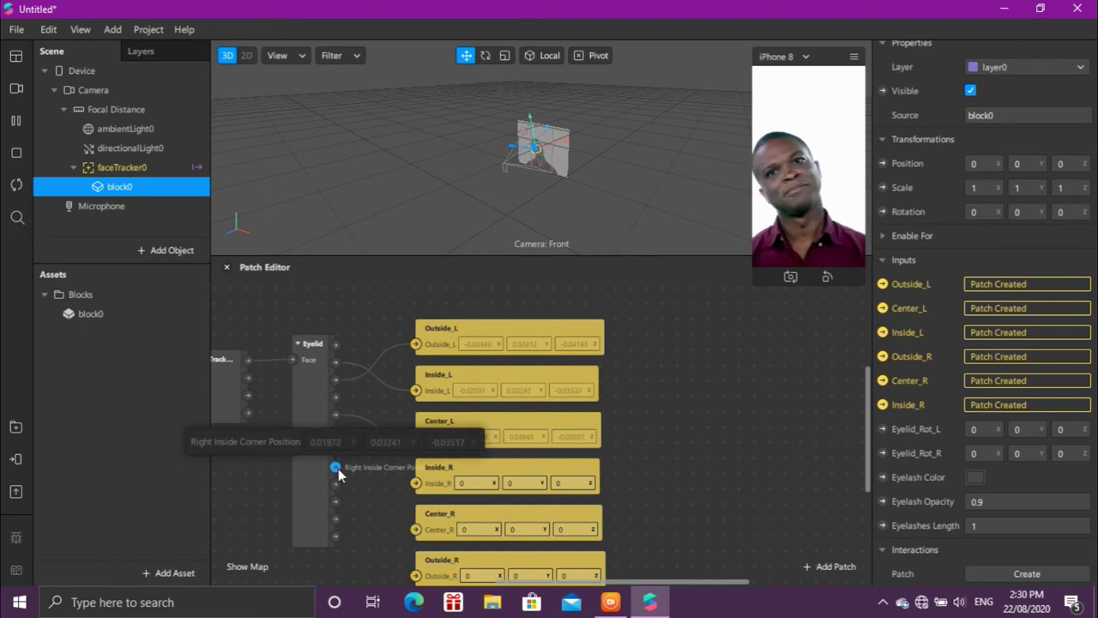
# - Connect Eyelid's Right Inside Corner Position to Inside_R, Right Outside Corner Position to Outside_R and Right Upper Eyelid Center Position to Center_R
pyautogui.moveTo(335, 467); pyautogui.dragTo(415, 483)
pyautogui.moveTo(336, 485); pyautogui.dragTo(416, 576)
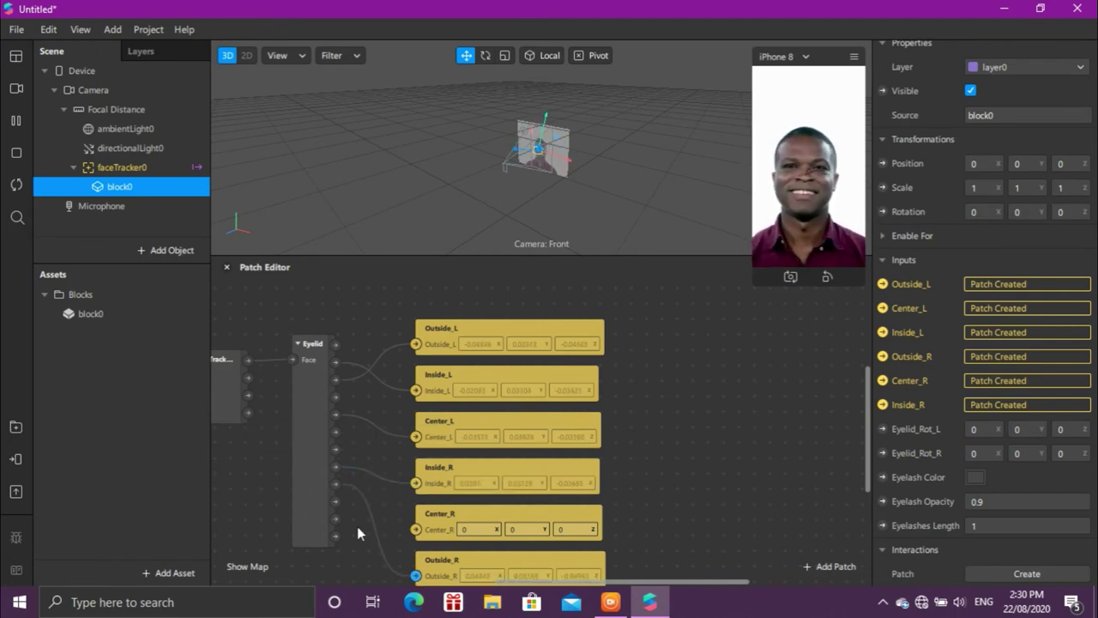
pyautogui.moveTo(335, 519); pyautogui.dragTo(417, 530)
pyautogui.click(306, 487)
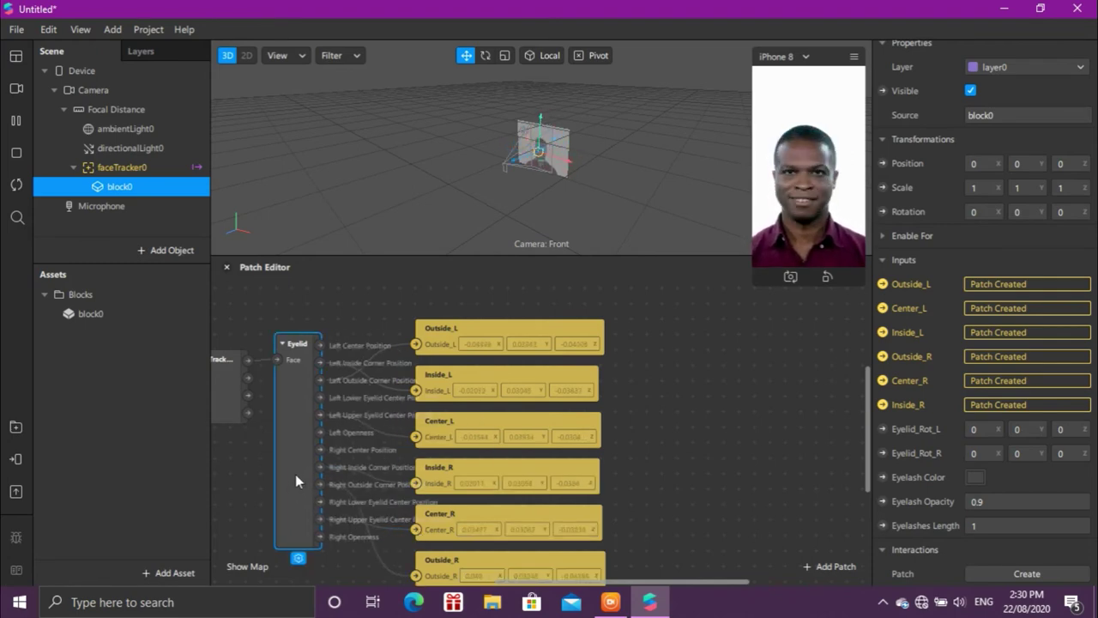
pyautogui.moveTo(757, 191); pyautogui.dragTo(736, 147)
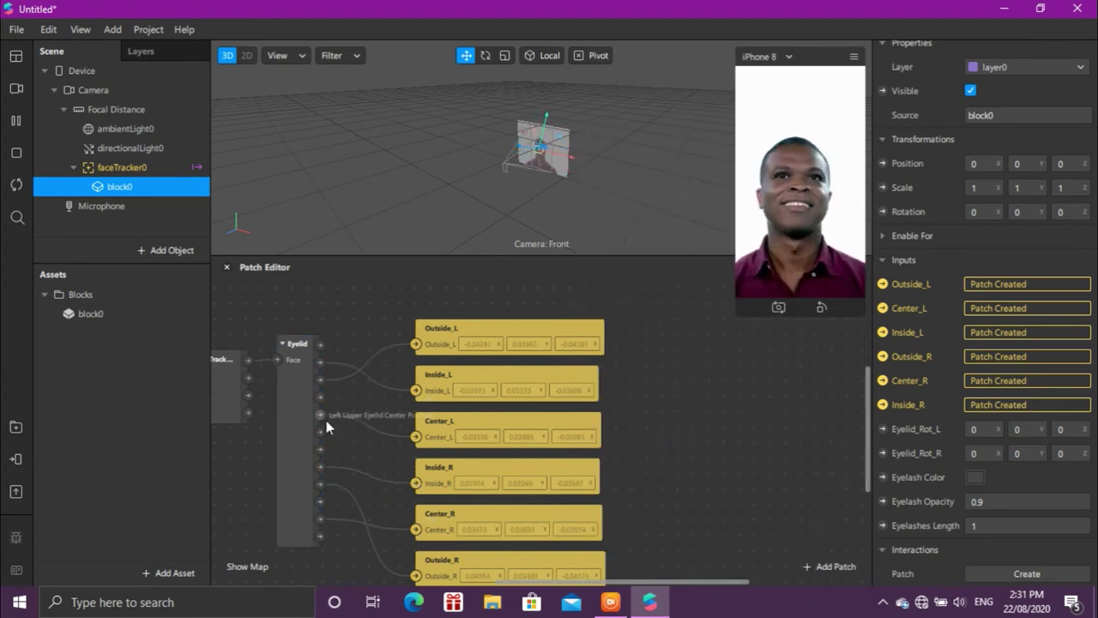
# - Add a Transition patch with its Progress driven by Eyelid's Left Openness and place it beside the yellow input patches
pyautogui.moveTo(320, 431); pyautogui.dragTo(650, 477)
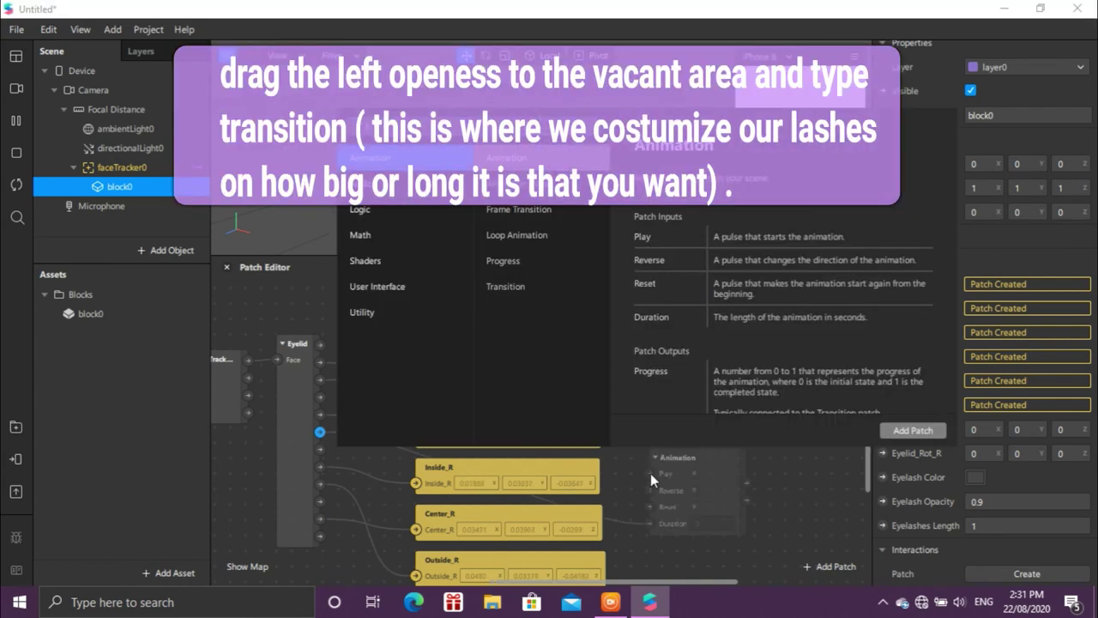
pyautogui.write('tra')
pyautogui.press('Down')
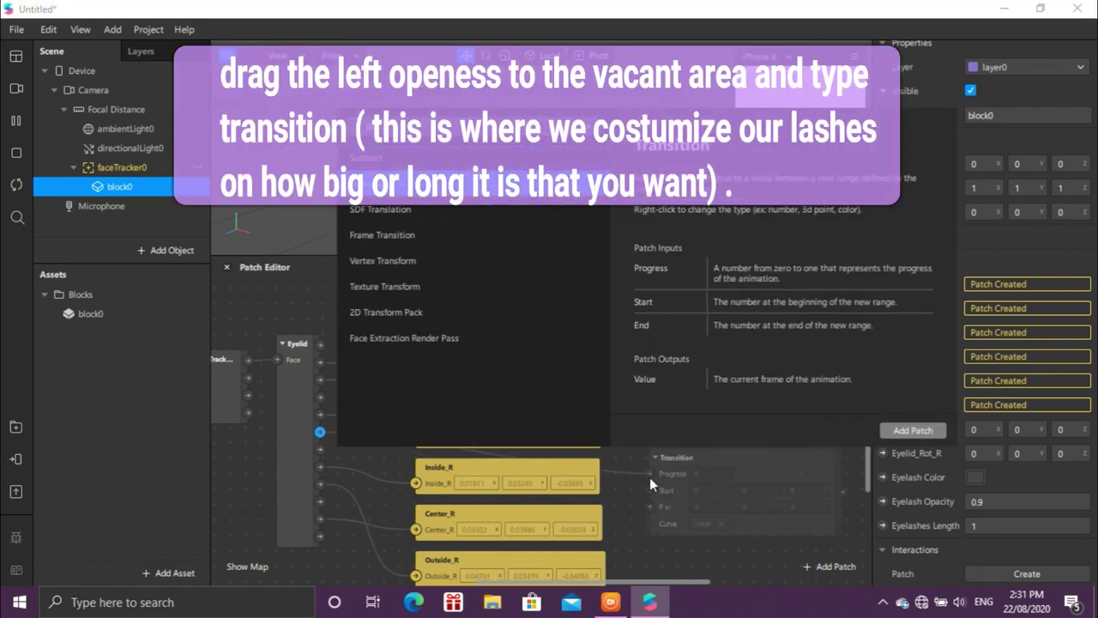
pyautogui.press('Return')
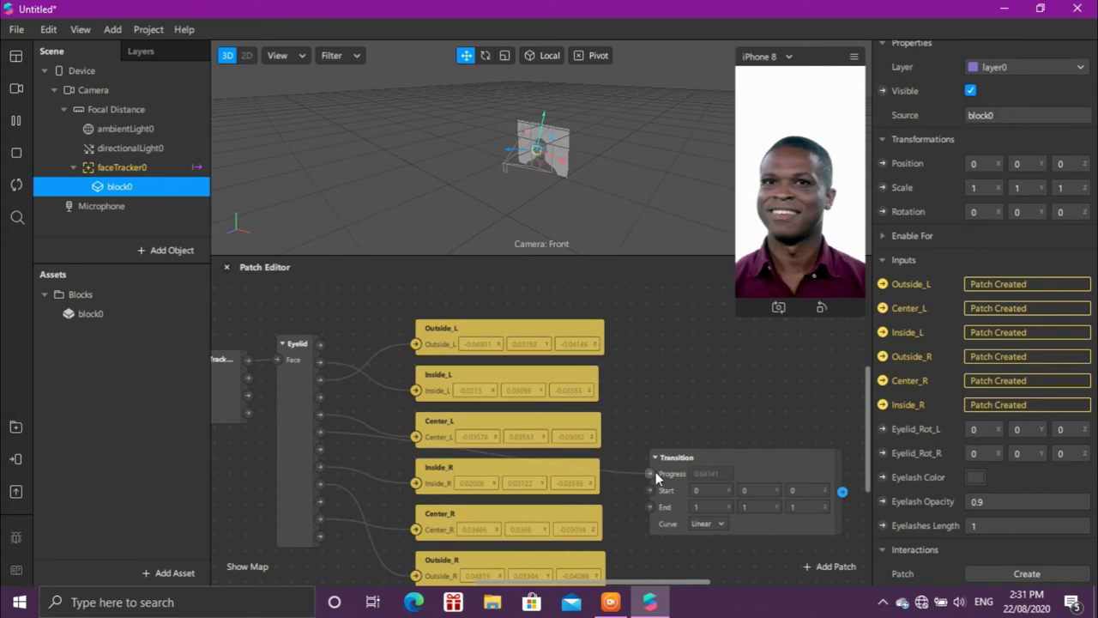
pyautogui.moveTo(659, 458); pyautogui.dragTo(628, 378)
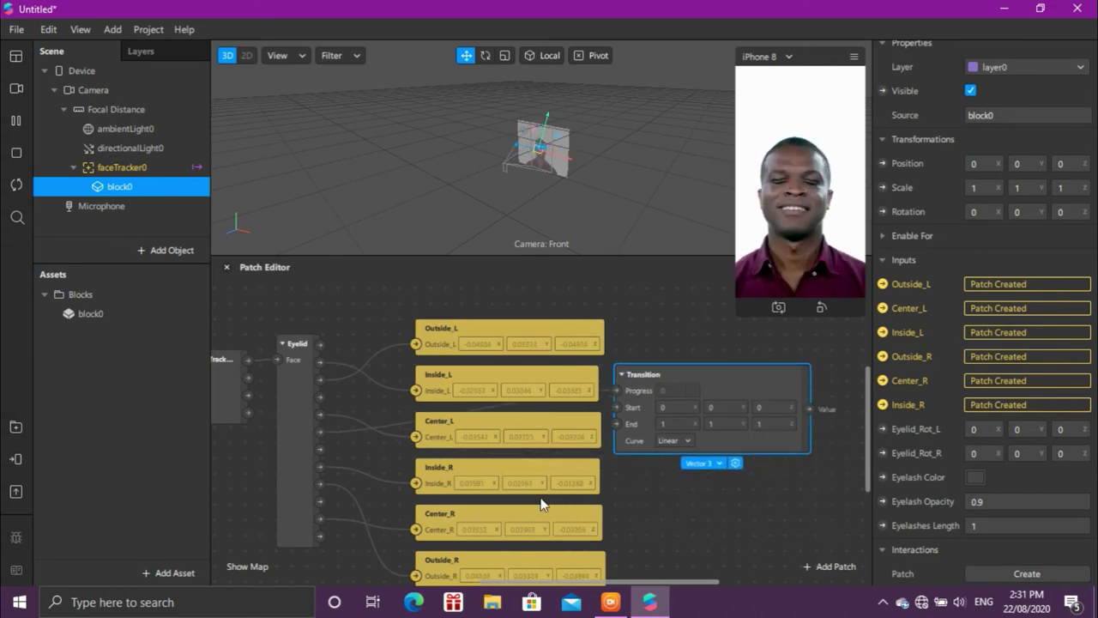
pyautogui.scroll(-1, 544, 506)
pyautogui.moveTo(611, 583); pyautogui.dragTo(640, 587)
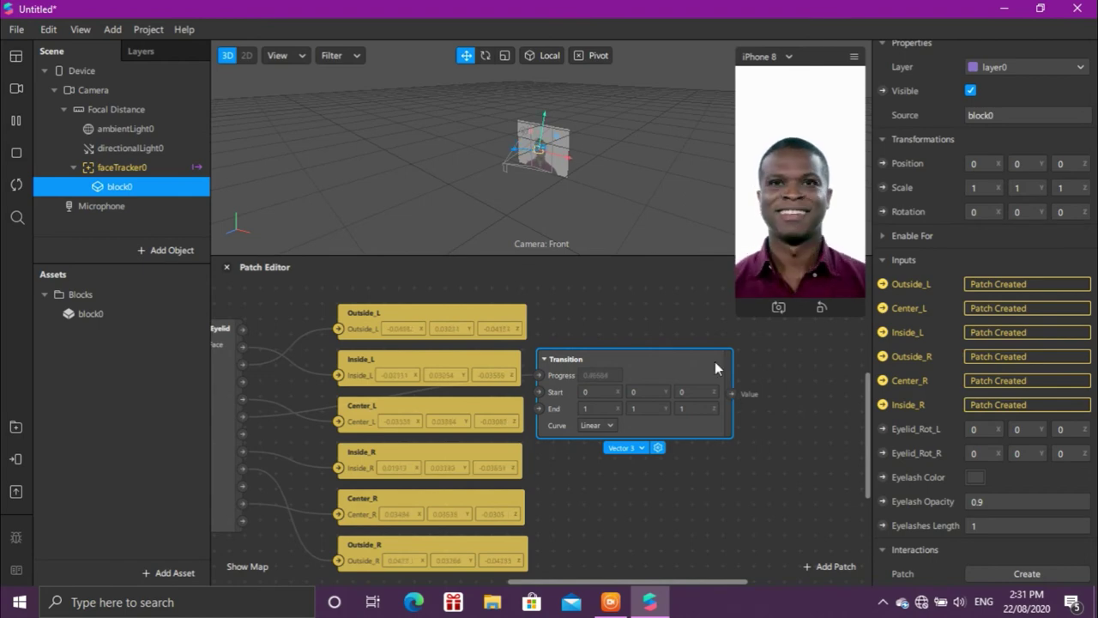
# - Create the Eyelid_Rot_L patch fed by the Transition's Value, and set that Transition's Start to 50, 1, 1 and End to -45, 1, 1
pyautogui.click(855, 415)
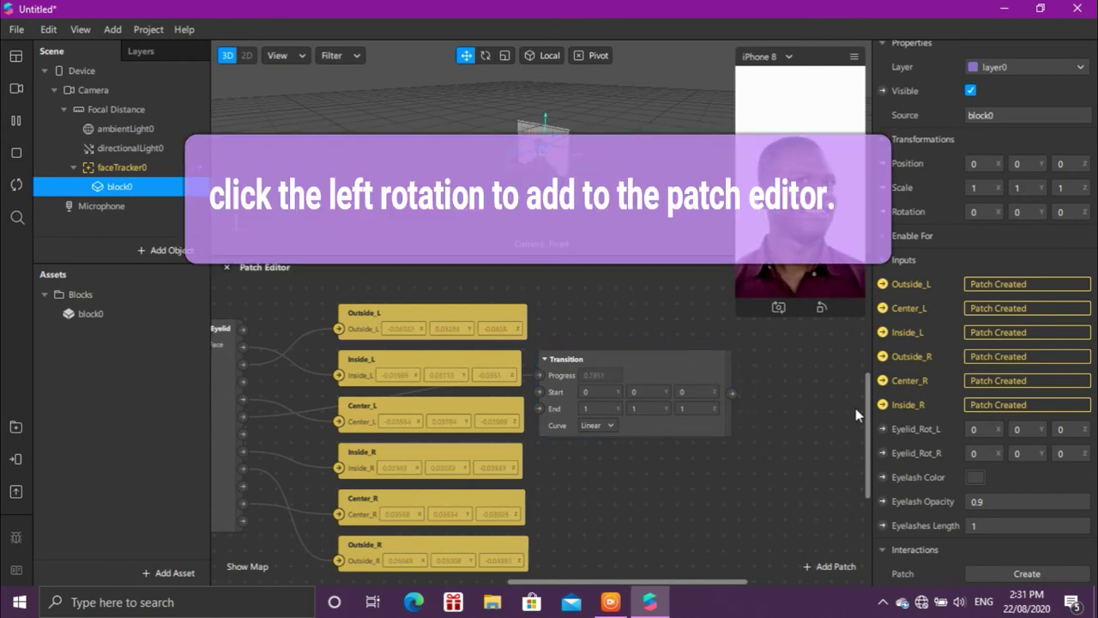
pyautogui.click(883, 429)
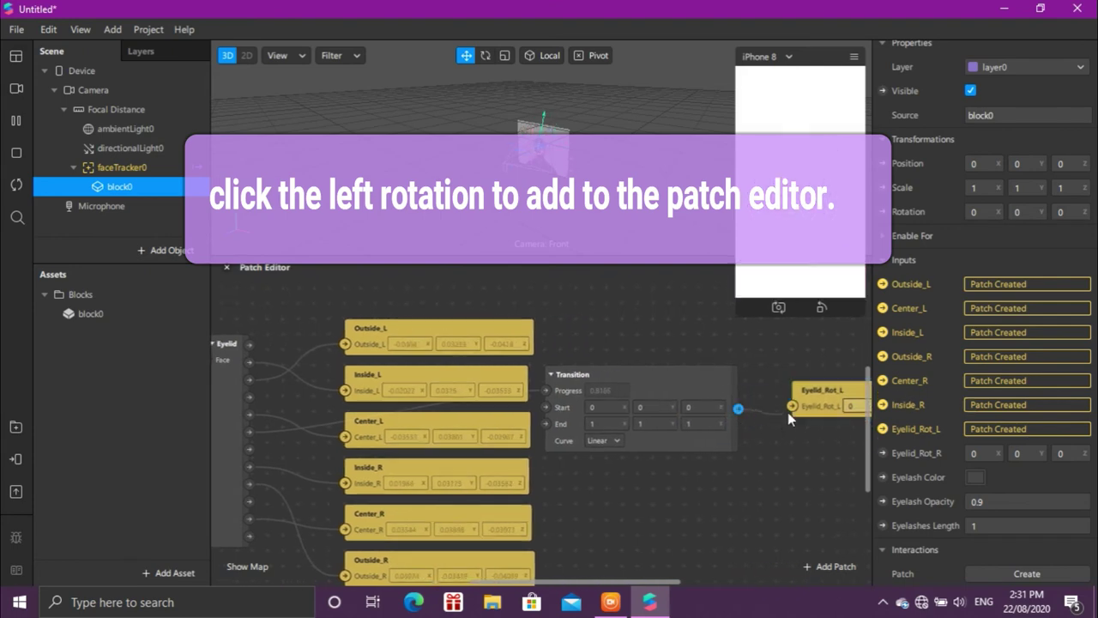
pyautogui.moveTo(739, 409); pyautogui.dragTo(793, 407)
pyautogui.click(597, 407)
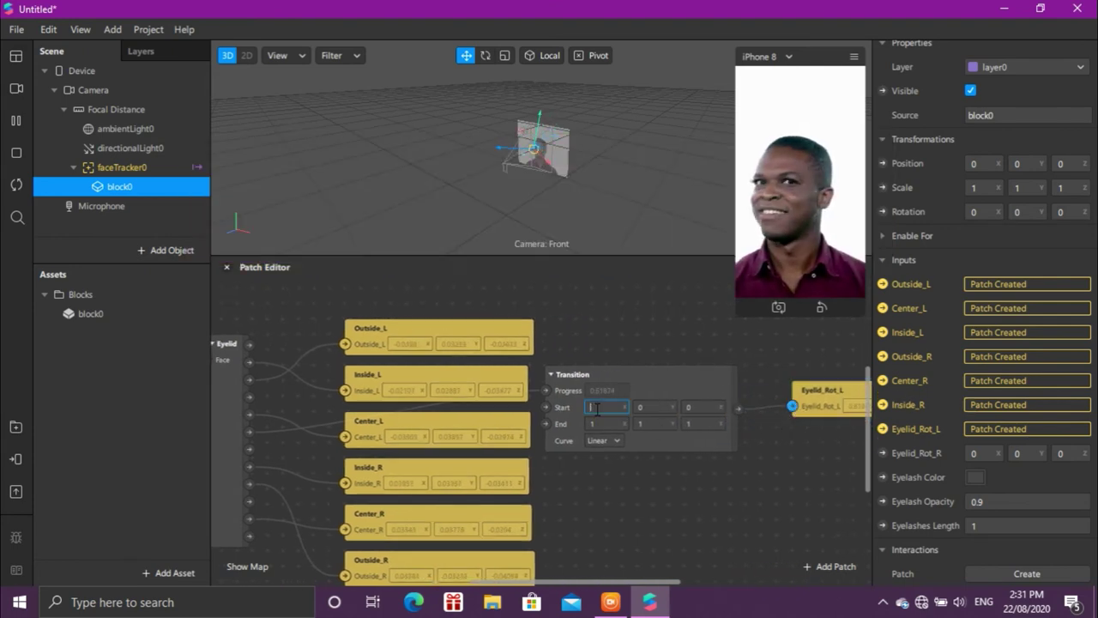
pyautogui.click(613, 423)
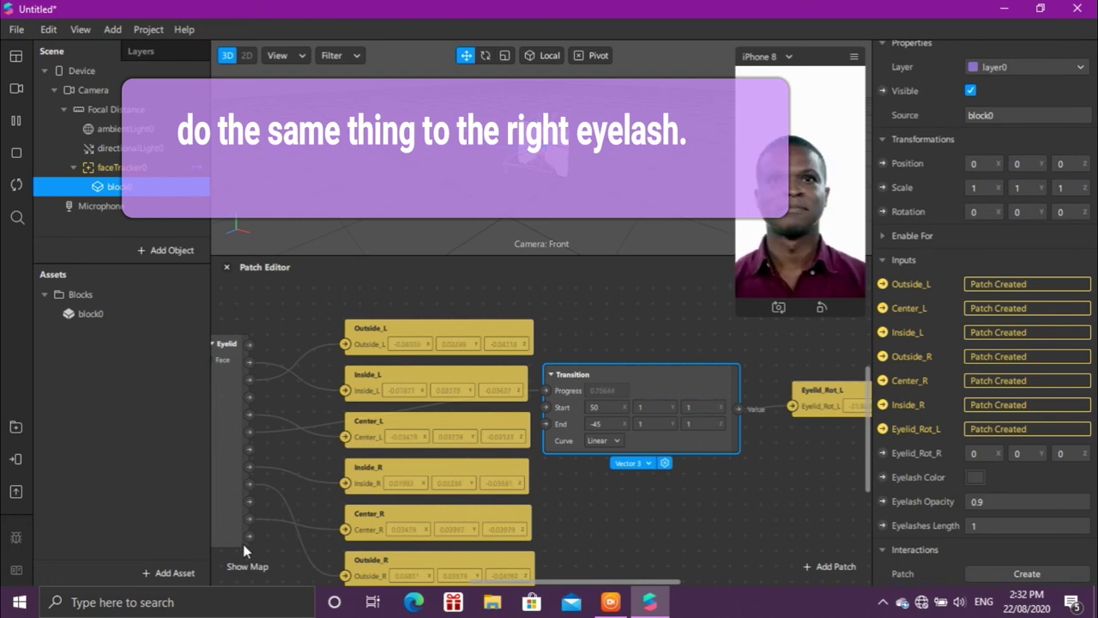
# - Add a second Transition patch driven by Eyelid's Right Openness, below the first Transition
pyautogui.rightClick(591, 544)
pyautogui.write('tra')
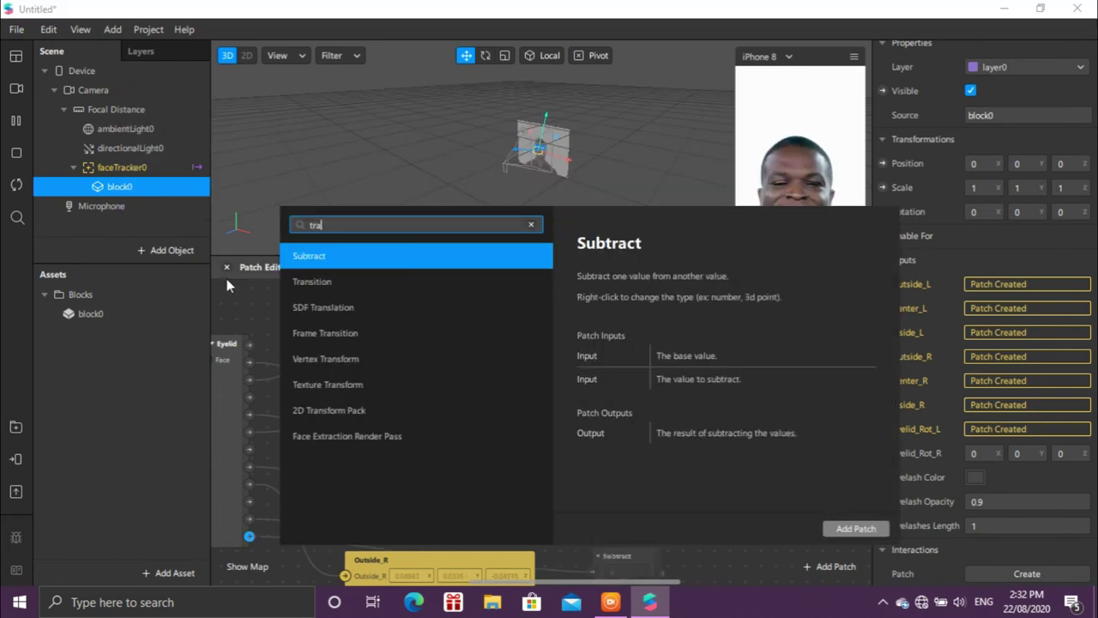
pyautogui.press('Down')
pyautogui.press('Return')
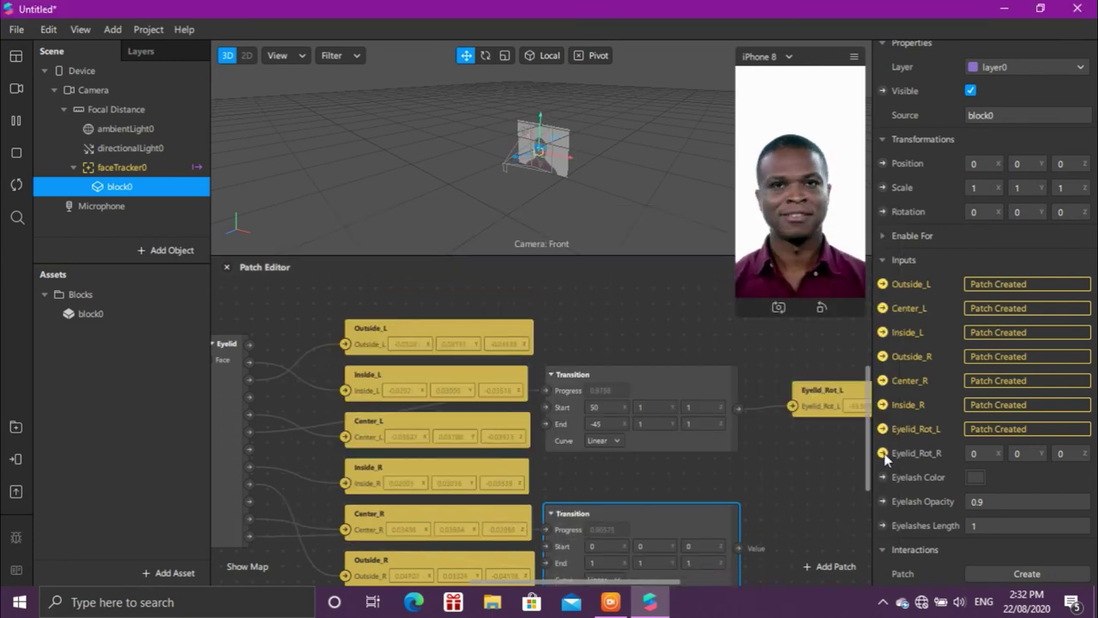
# - Create the Eyelid_Rot_R patch fed by the second Transition, and set that Transition's Start to 50, 1, 1 and End to -45, 1, 1
pyautogui.click(884, 454)
pyautogui.moveTo(686, 436); pyautogui.dragTo(998, 521)
pyautogui.scroll(-3, 775, 413)
pyautogui.scroll(1, 775, 413)
pyautogui.moveTo(648, 581); pyautogui.dragTo(714, 579)
pyautogui.scroll(1, 557, 431)
pyautogui.moveTo(647, 430); pyautogui.dragTo(648, 429)
pyautogui.moveTo(659, 416); pyautogui.dragTo(629, 417)
pyautogui.click(419, 429)
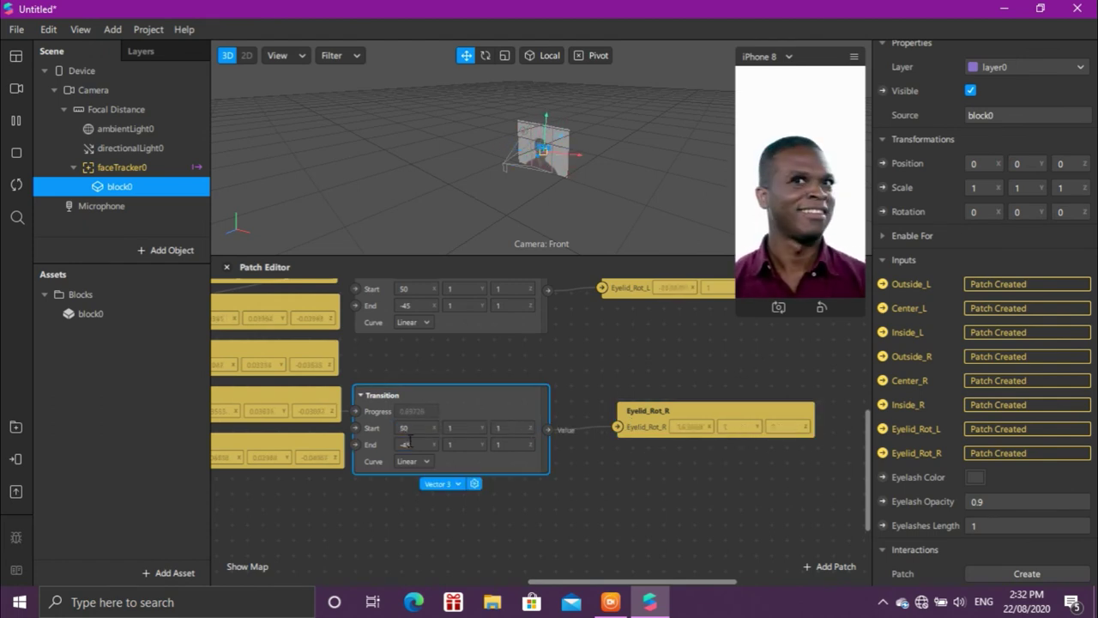
# - Enlarge the device preview and the 3D viewport, and pause the simulation video
pyautogui.moveTo(746, 187); pyautogui.dragTo(591, 198)
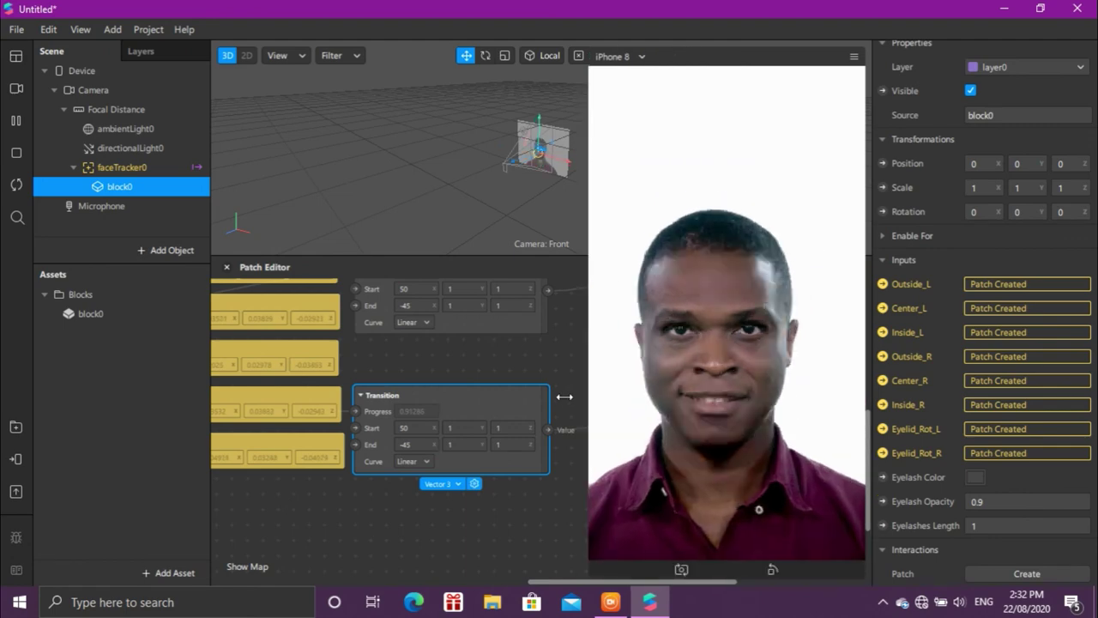
pyautogui.click(16, 123)
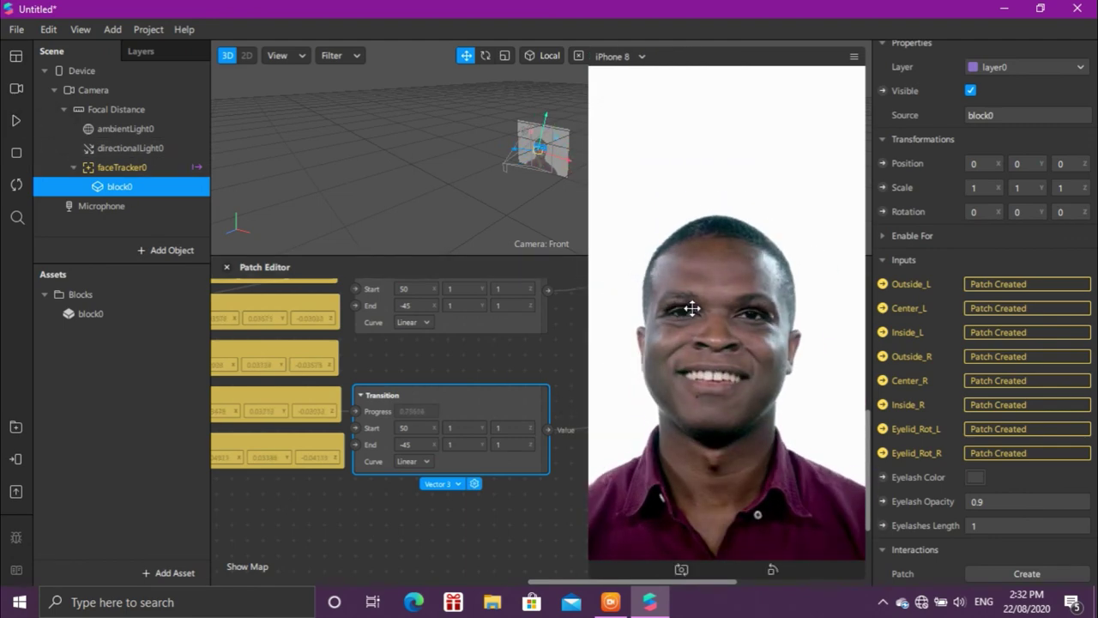
pyautogui.moveTo(443, 257); pyautogui.dragTo(446, 429)
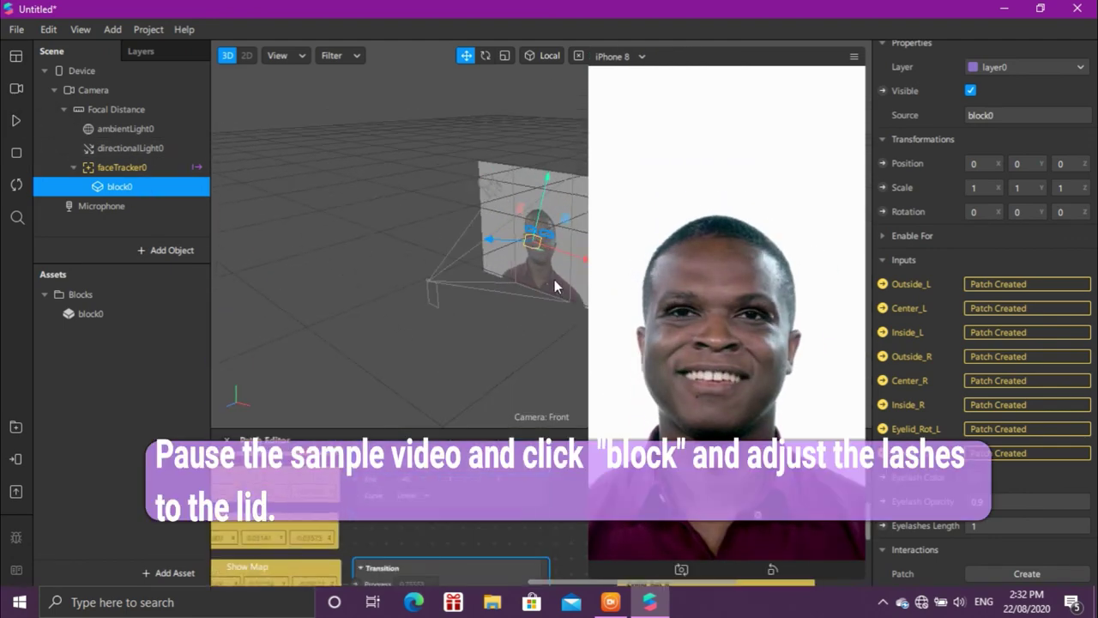
# - Nudge block0 slightly down along its vertical axis to fit the lashes to the eyelids, and resume the simulation video
pyautogui.scroll(3, 530, 203)
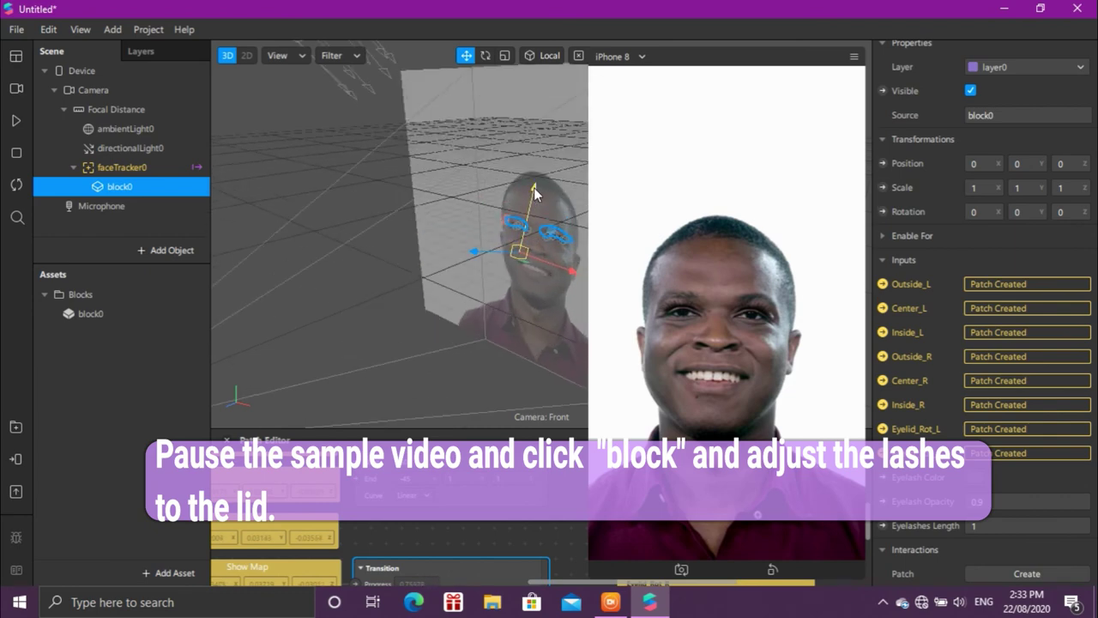
pyautogui.moveTo(533, 195); pyautogui.dragTo(534, 200)
pyautogui.click(15, 121)
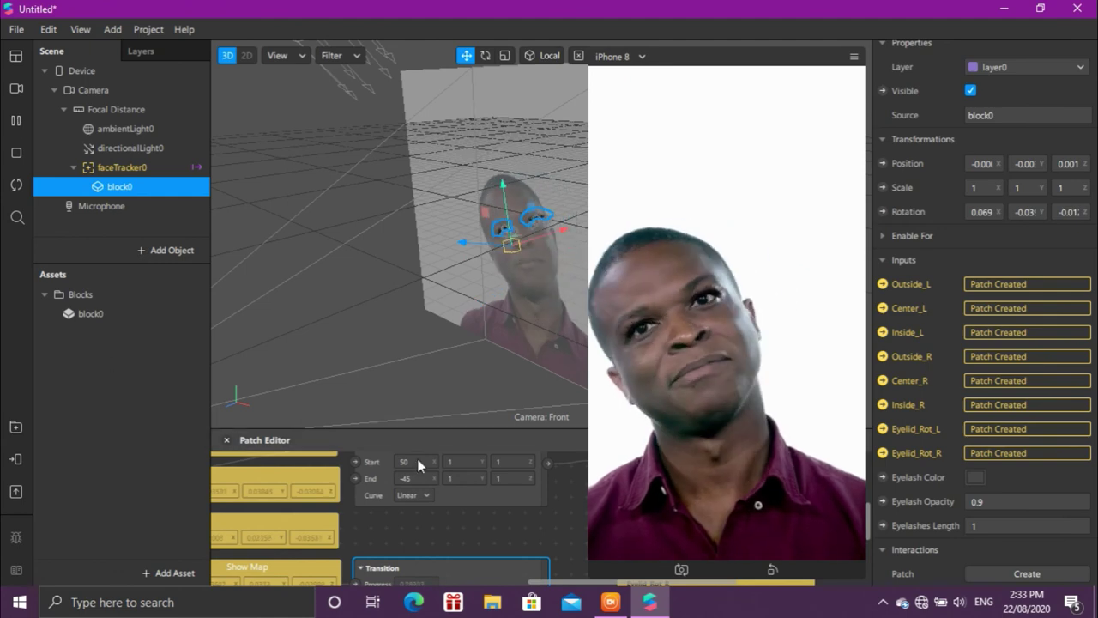
# - Enlarge the Patch Editor and set the End X value of both Transition patches to -100
pyautogui.moveTo(452, 426); pyautogui.dragTo(474, 176)
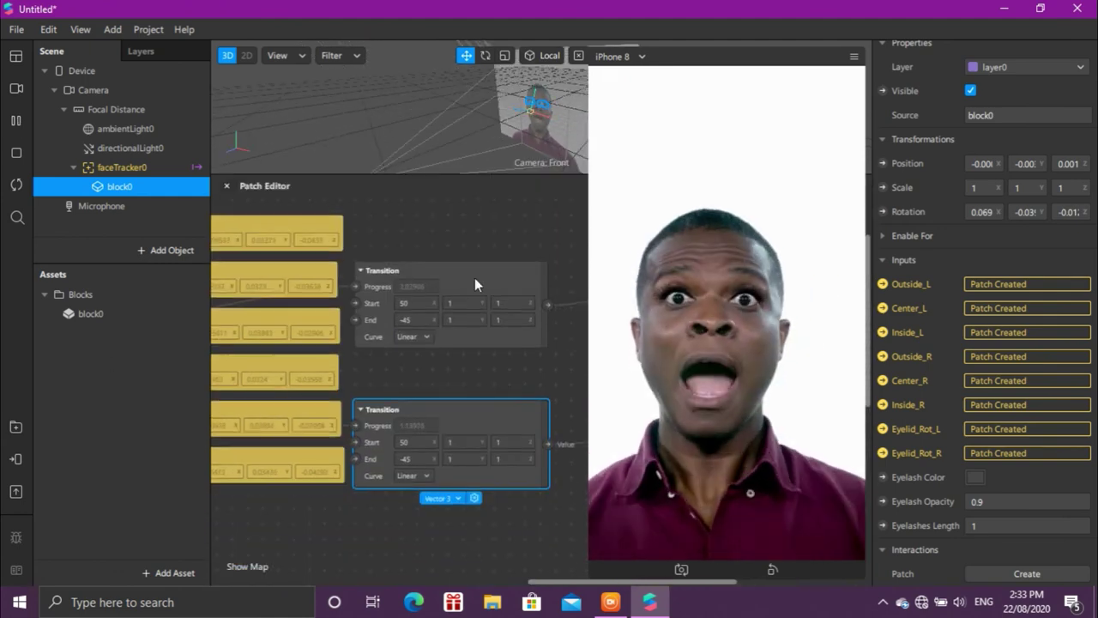
pyautogui.click(415, 320)
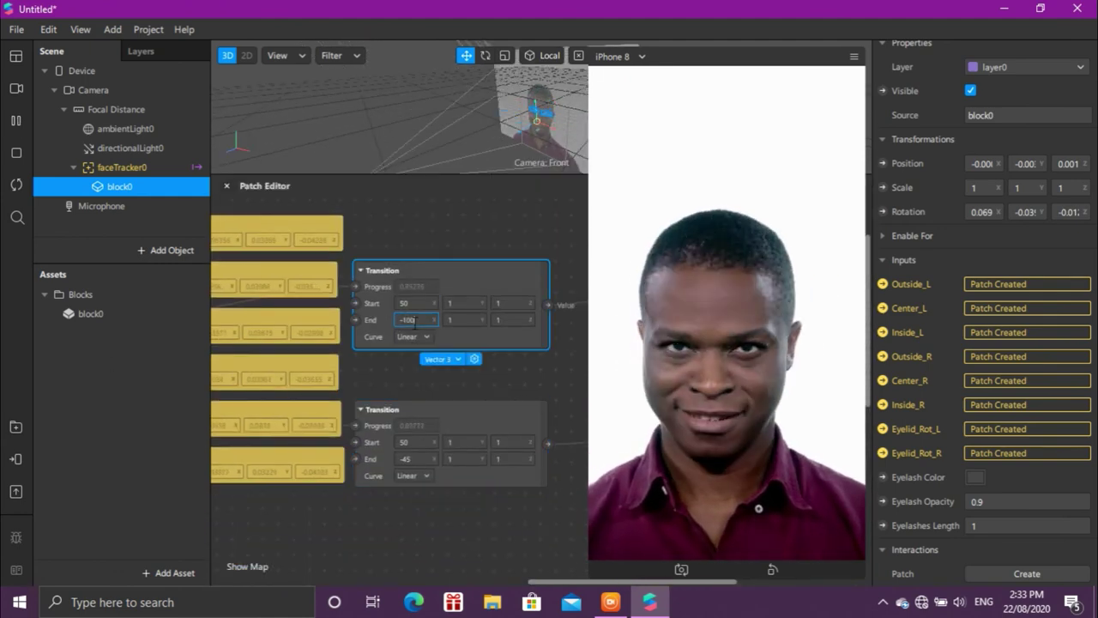
pyautogui.click(409, 459)
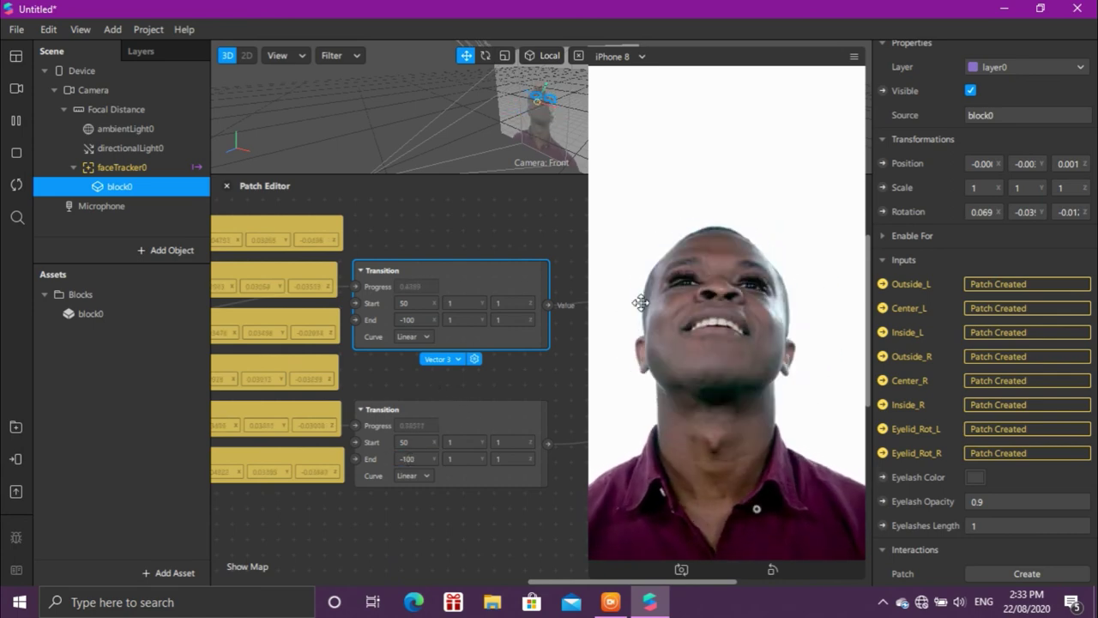
# - Preview the lashes on several other real-time simulation faces and on the live USB2.0 VGA UVC WebCam feed
pyautogui.click(16, 90)
pyautogui.click(106, 178)
pyautogui.click(146, 182)
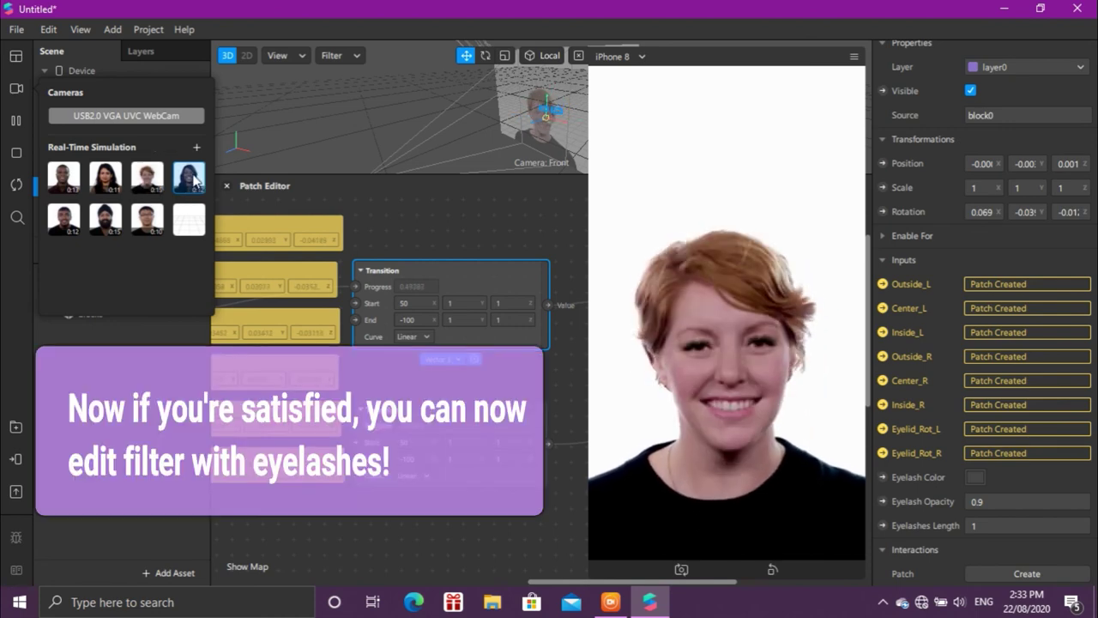
pyautogui.click(148, 220)
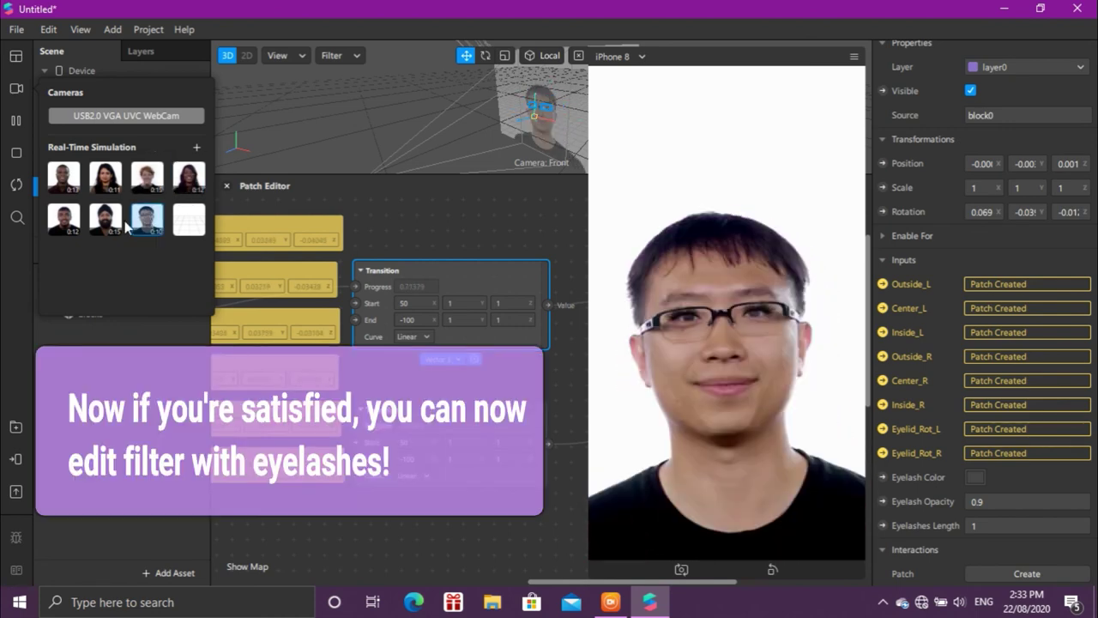
pyautogui.click(106, 224)
pyautogui.click(59, 223)
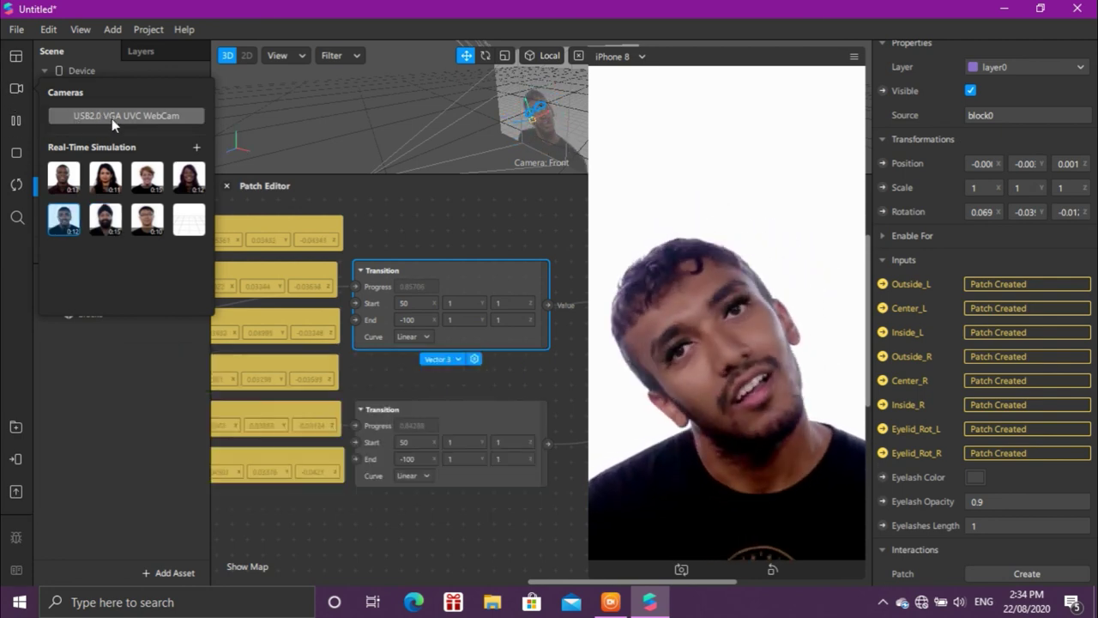
pyautogui.click(113, 120)
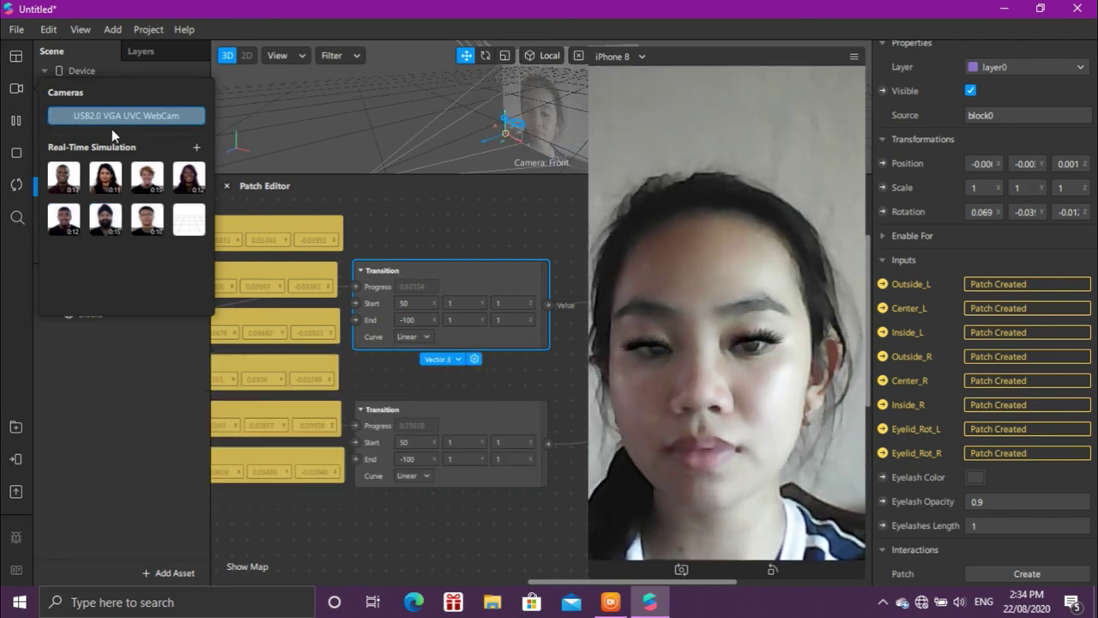